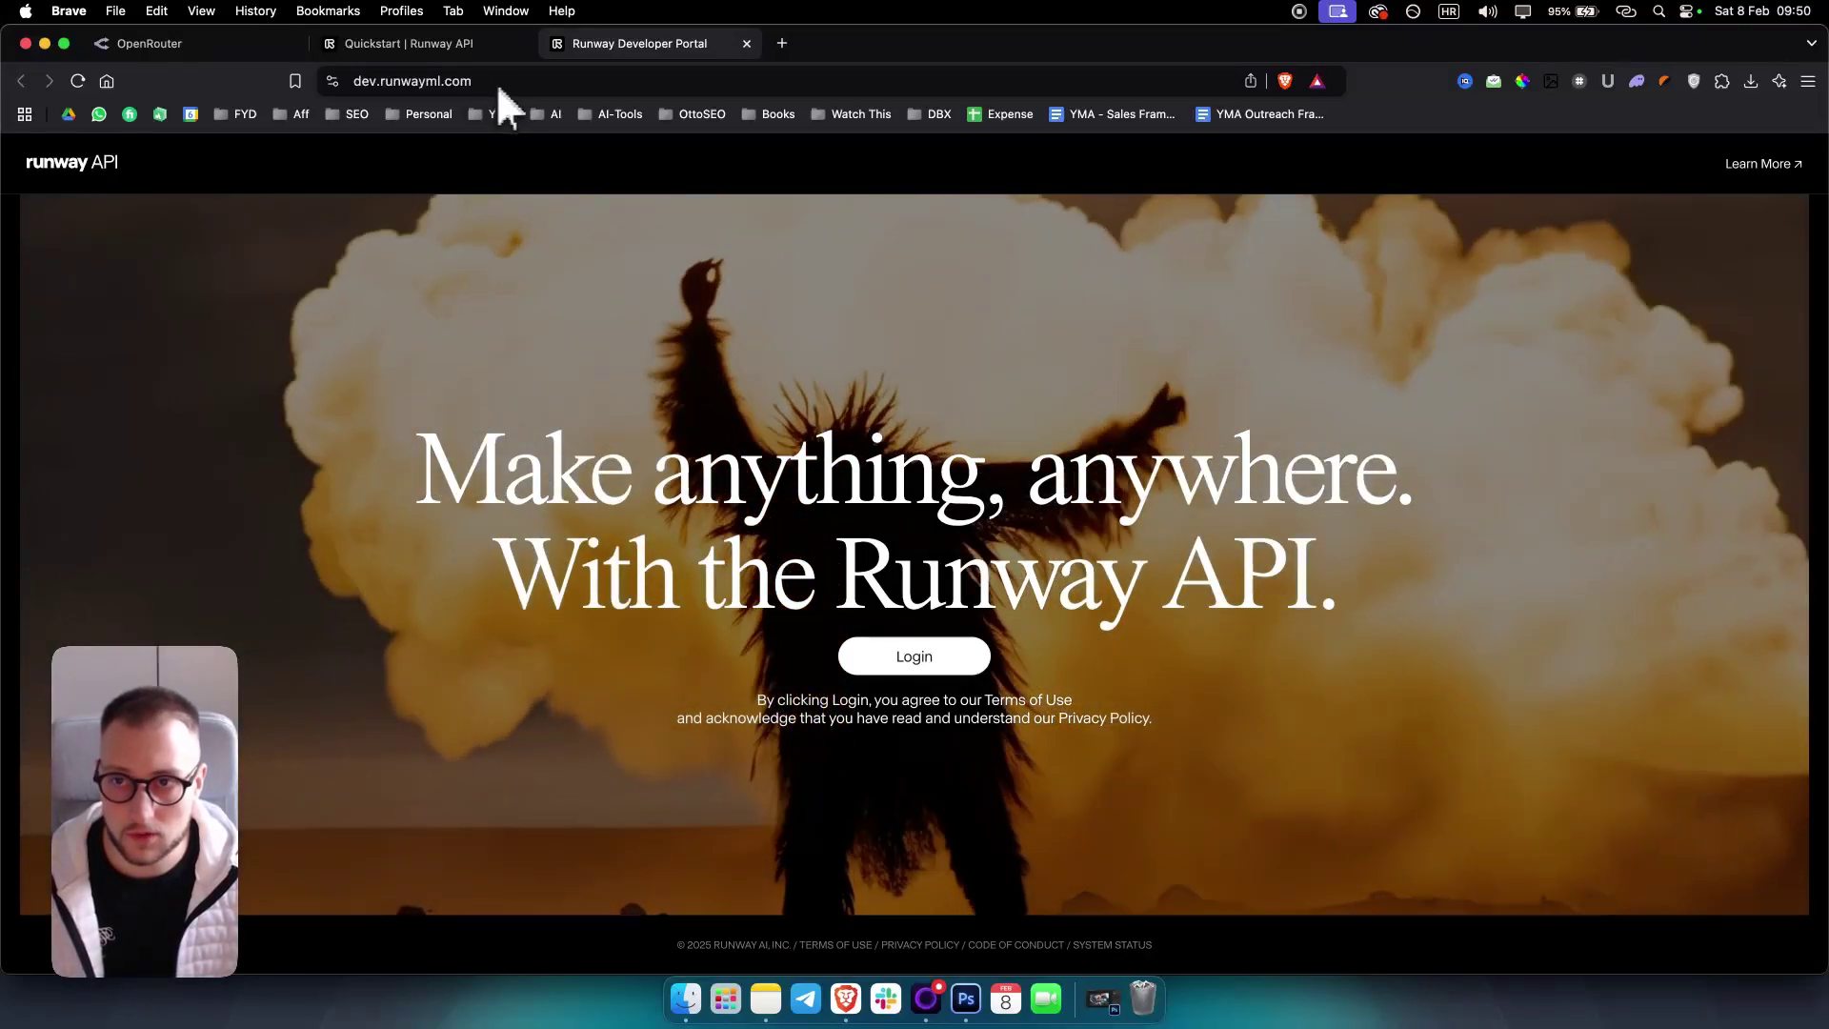
Log in to the portal with GitHub and authorize runwayml to reach Create your Organization.
left_click(496, 82)
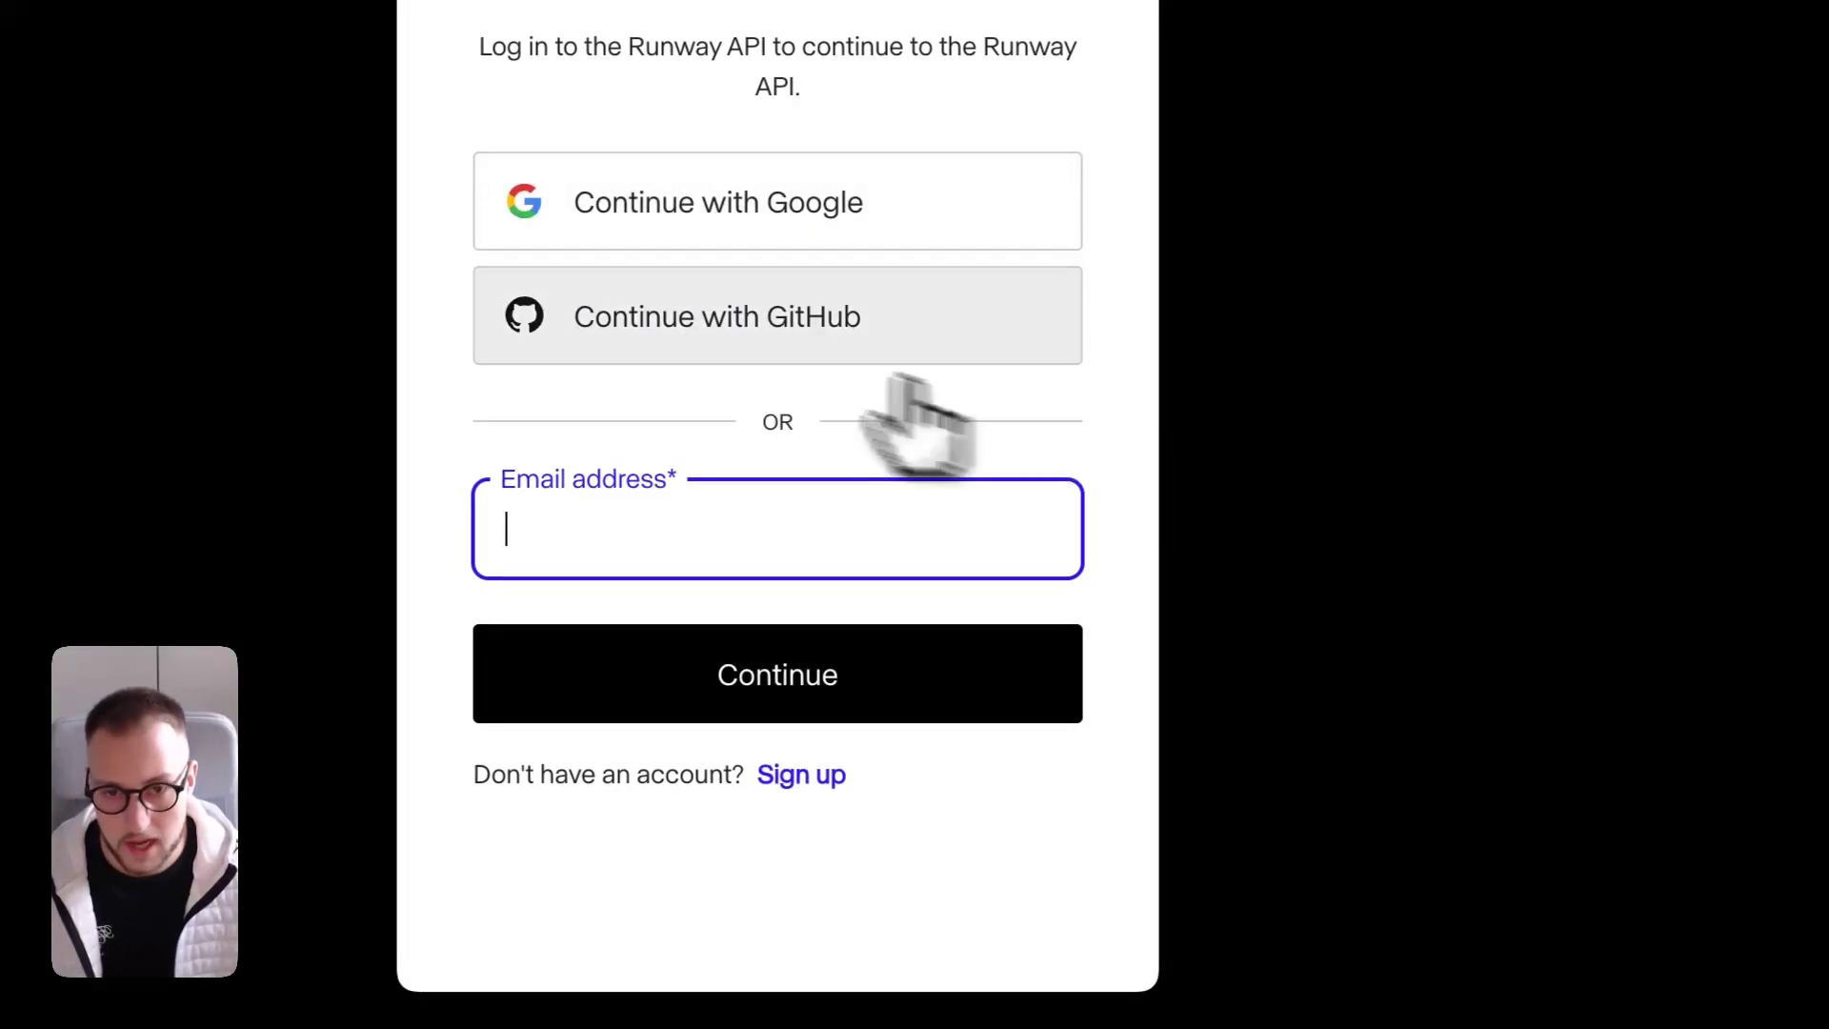
left_click(728, 321)
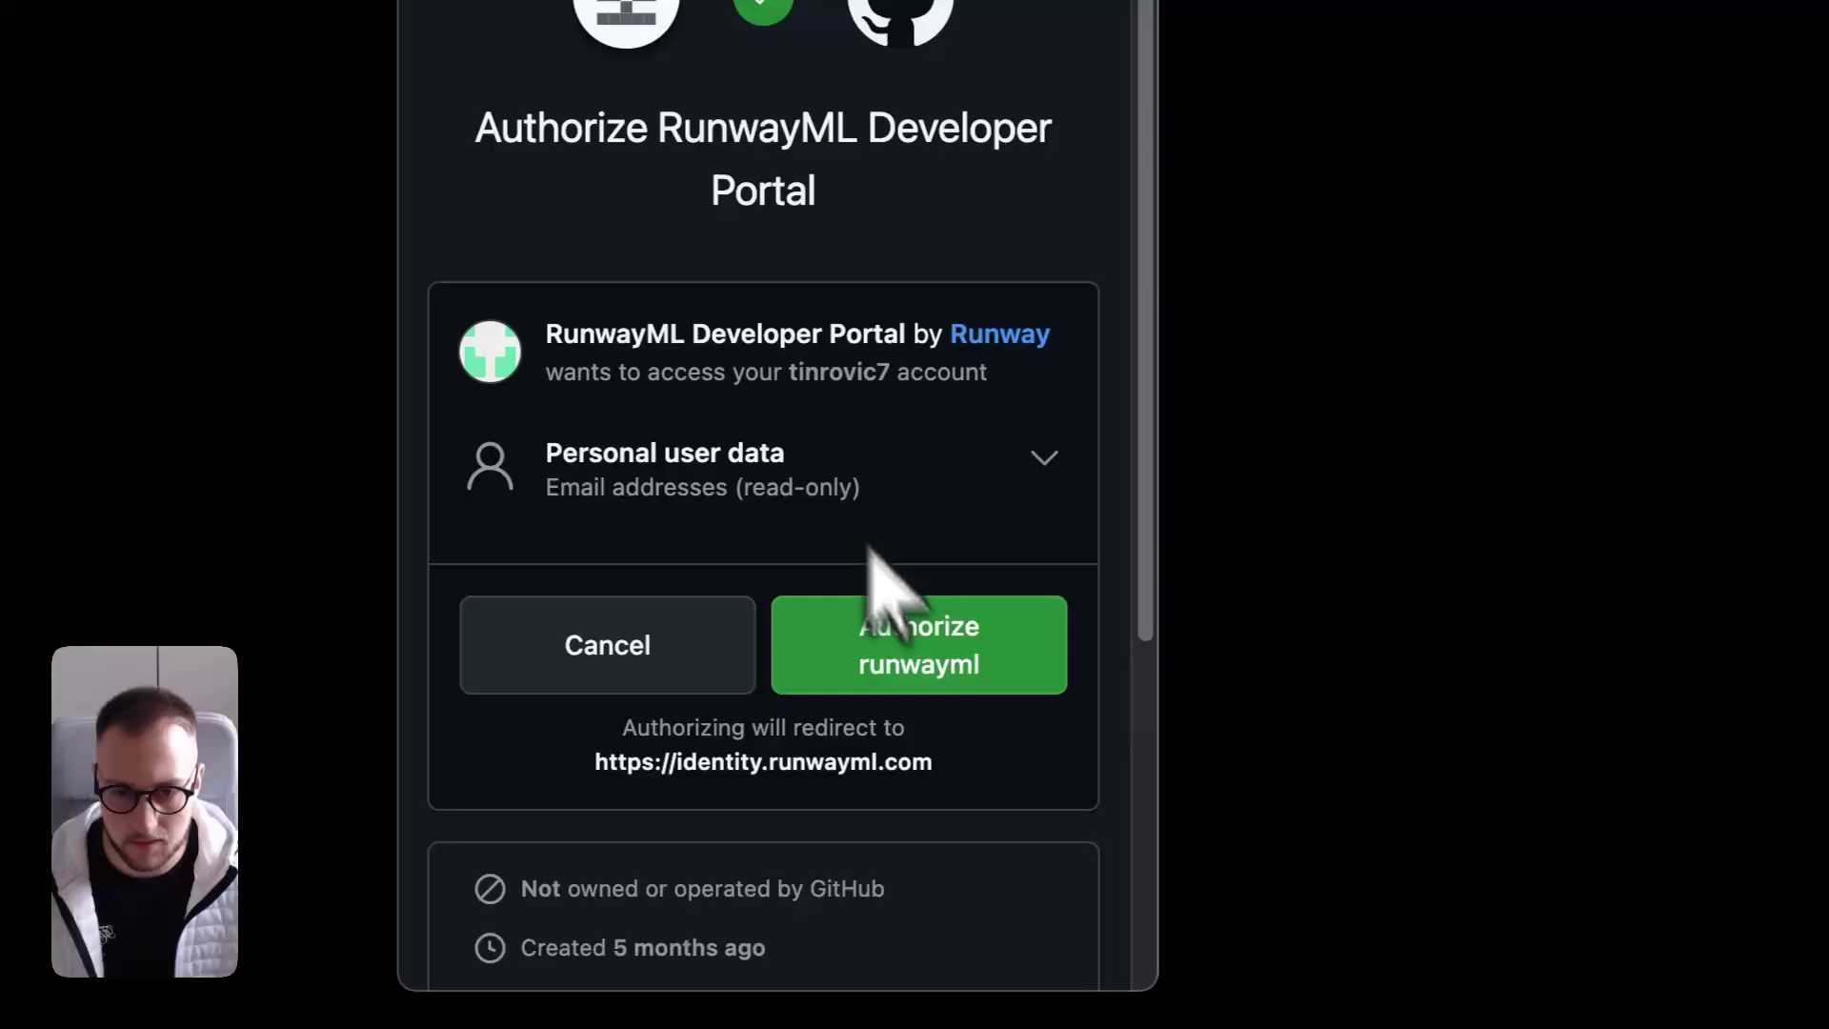
left_click(950, 660)
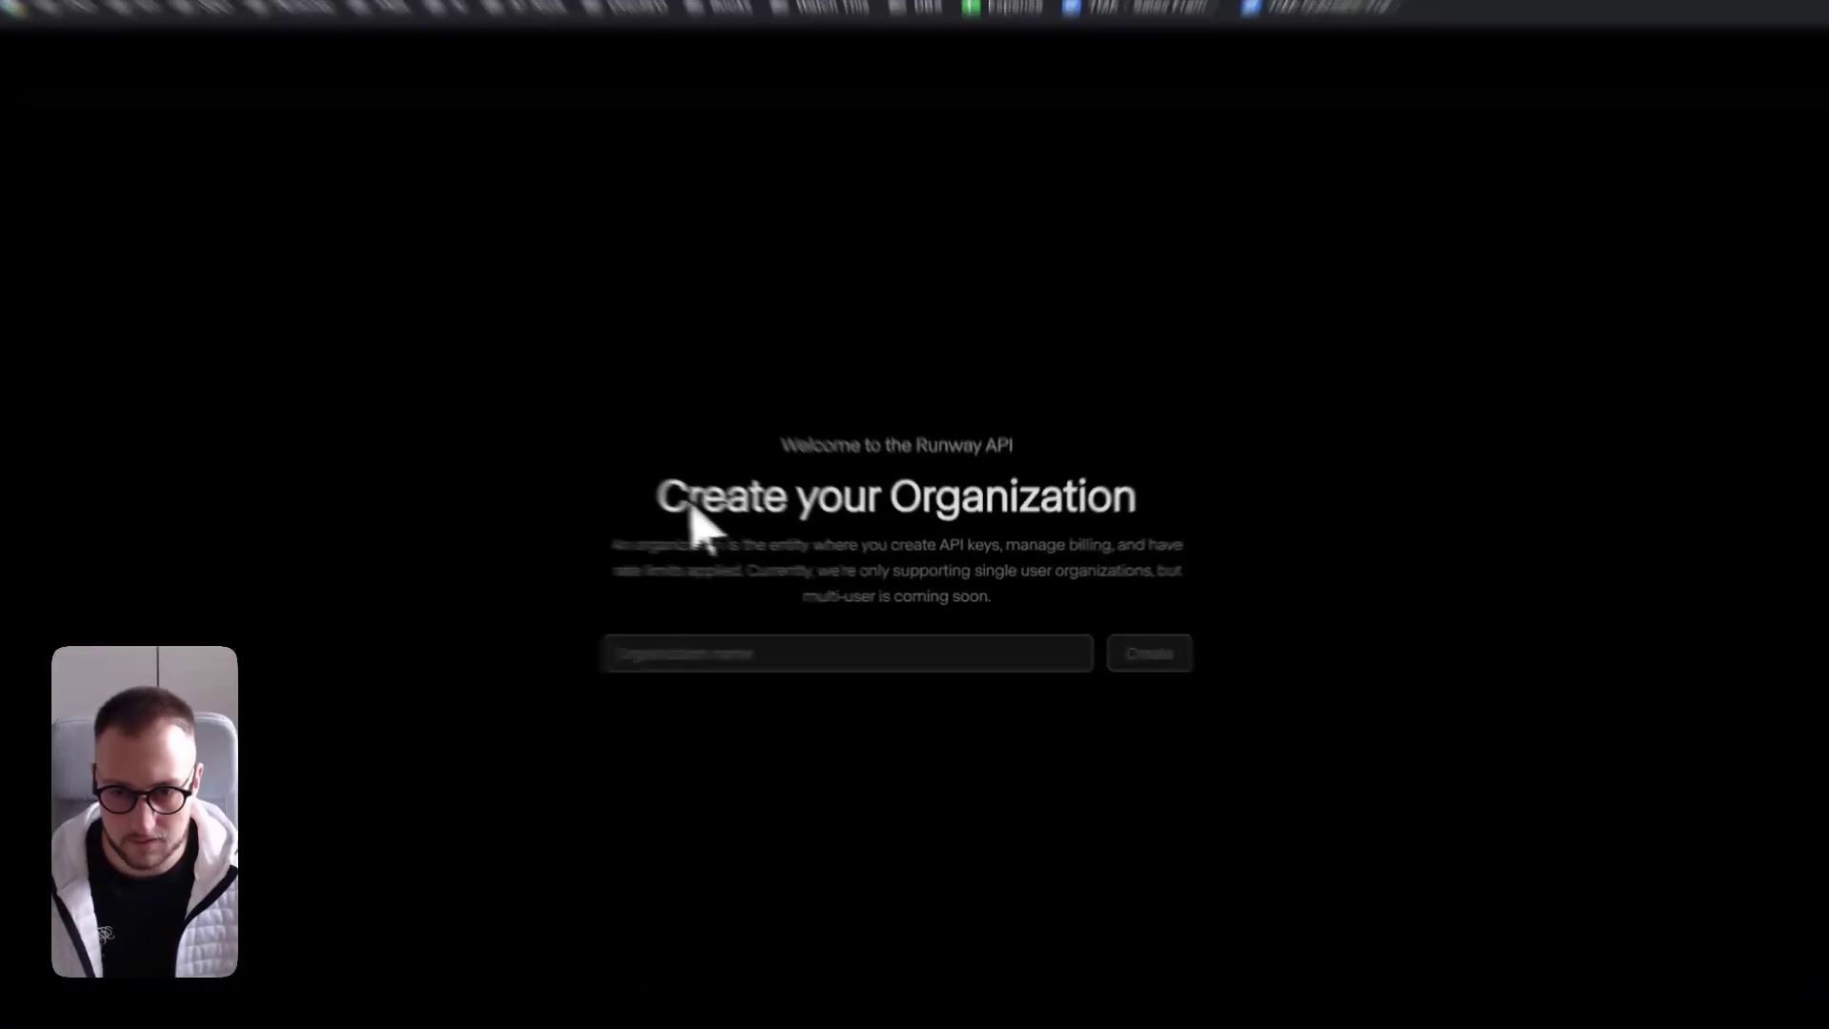
Create a new organization named 'TutorialsHub'.
left_click_drag(687, 519, 1116, 522)
left_click(686, 686)
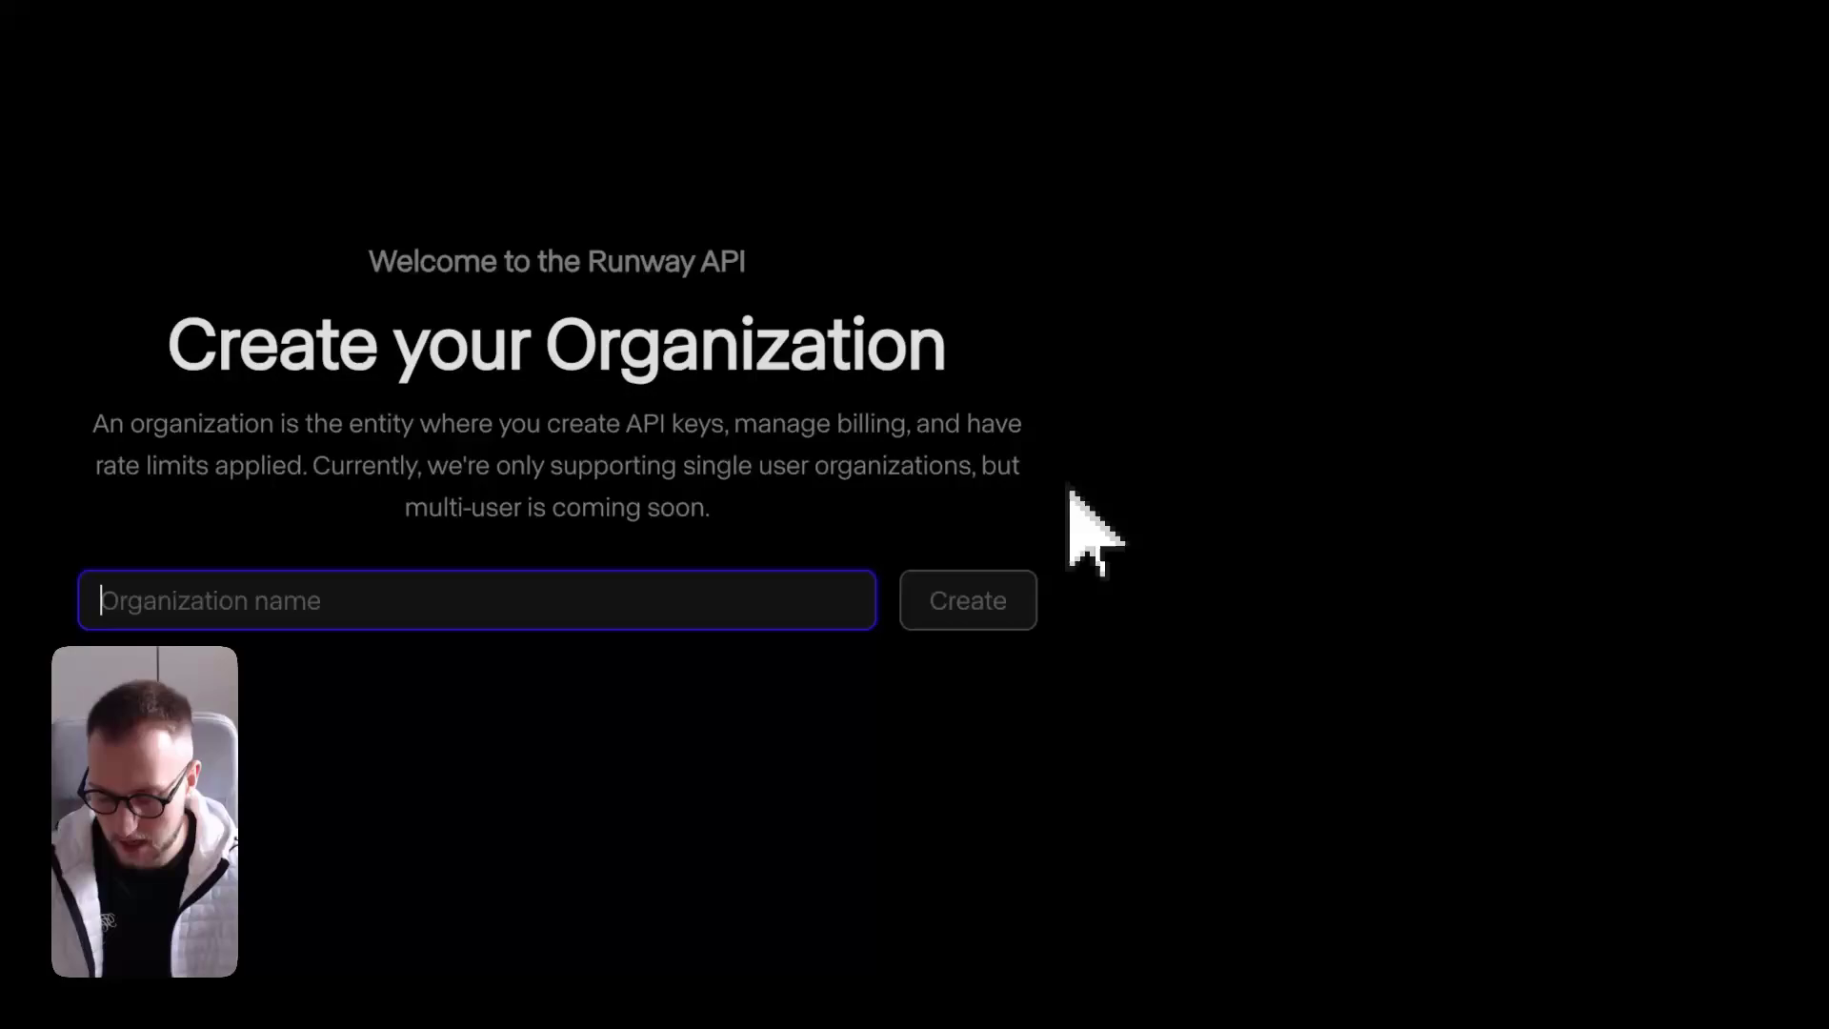
type("TutorialsHub")
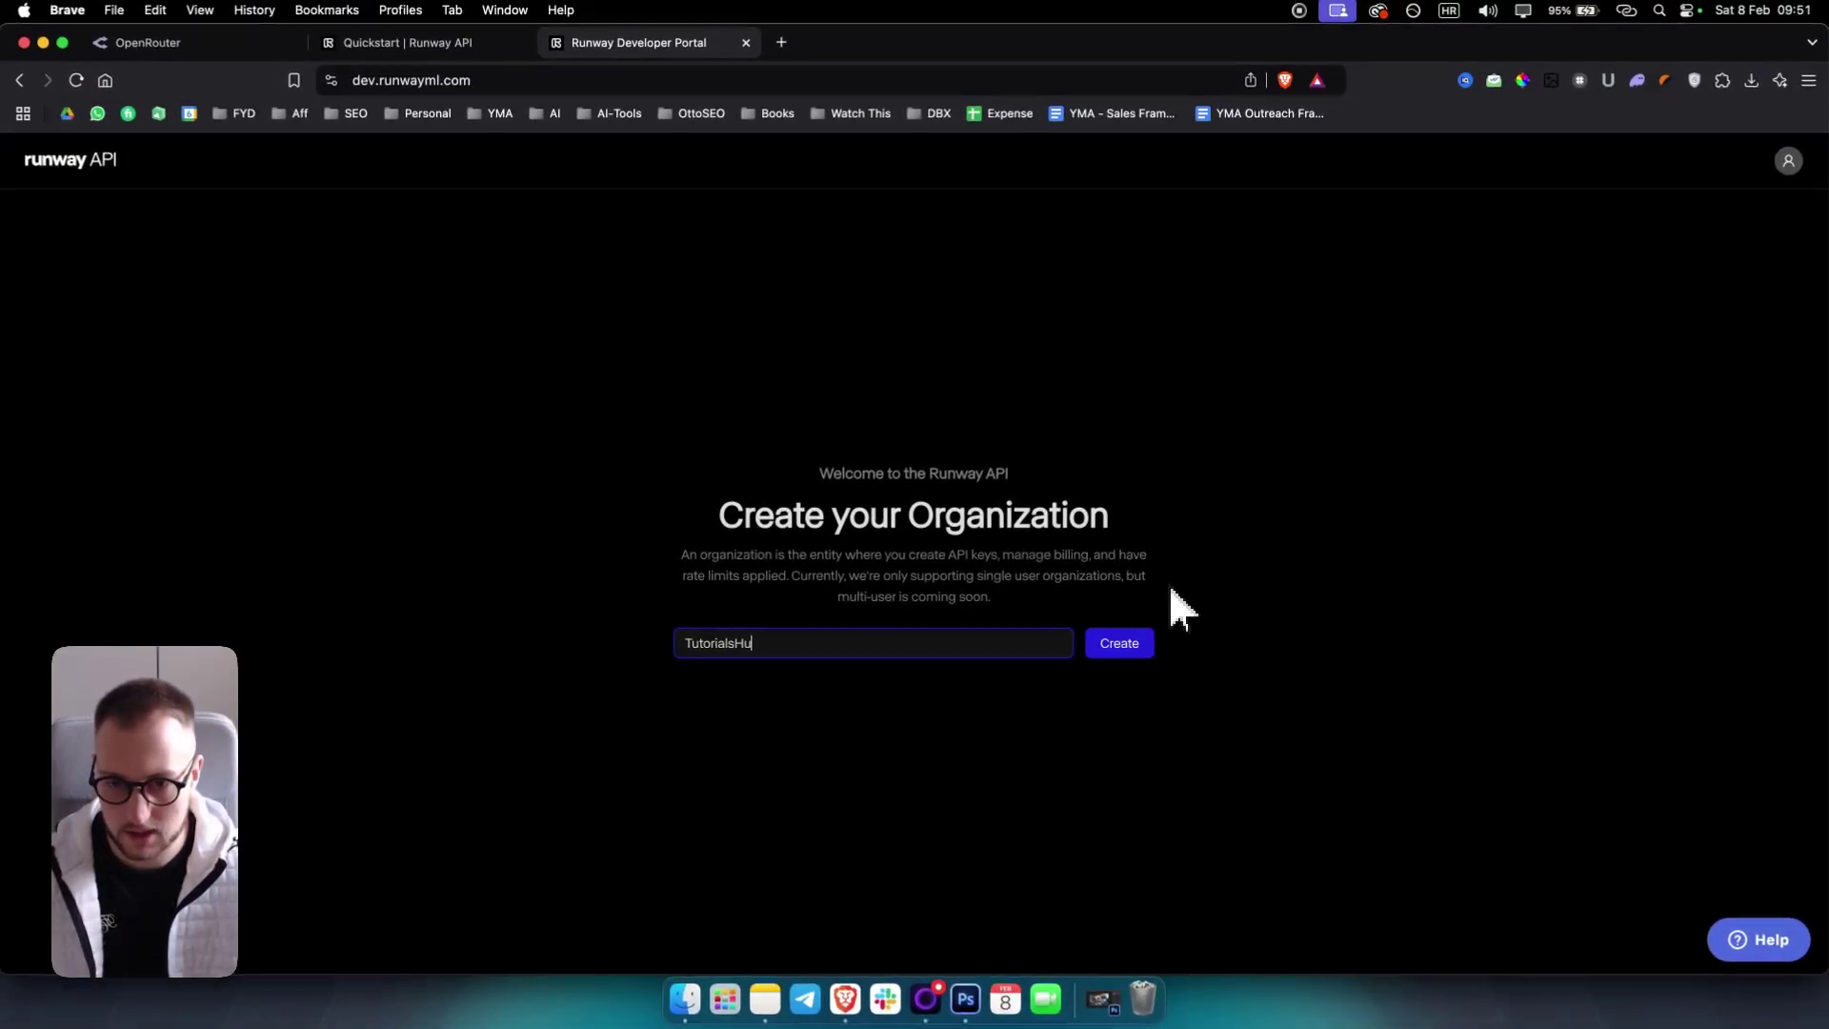
left_click(1120, 644)
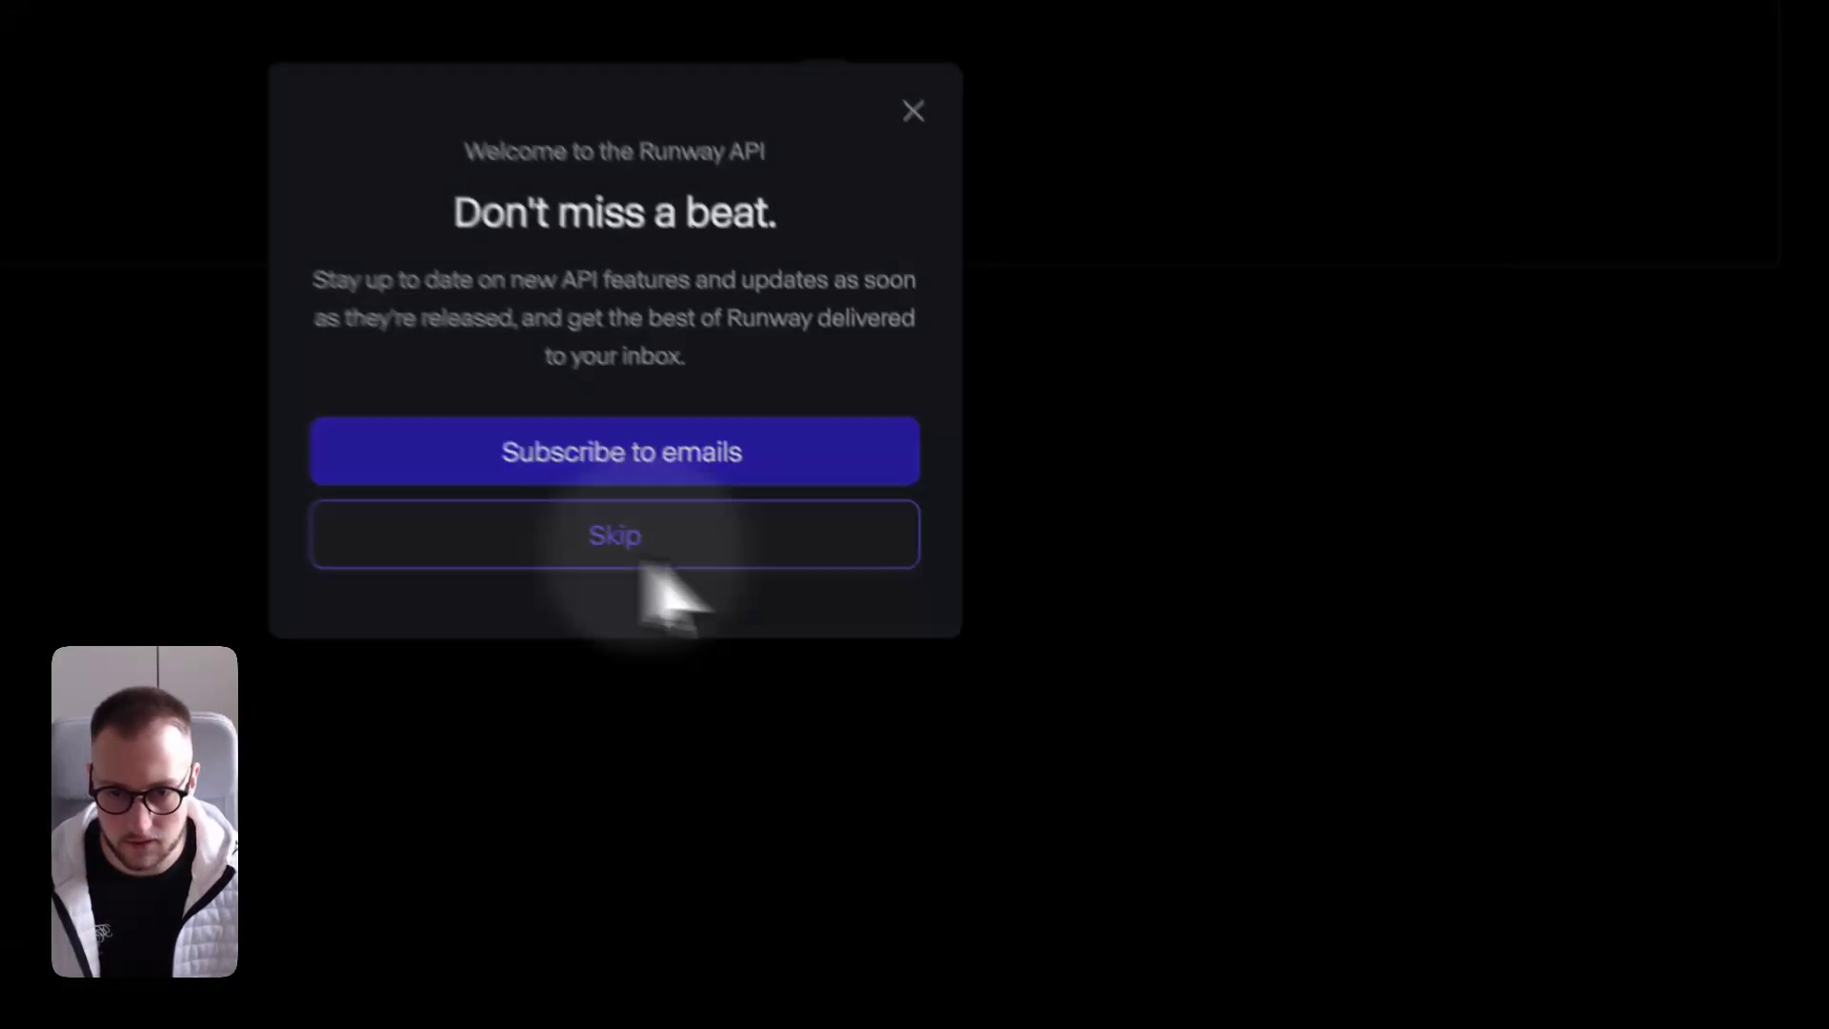
Skip the welcome prompt, create API key 'Test 1', and copy the generated key.
left_click(968, 650)
type("Test 1")
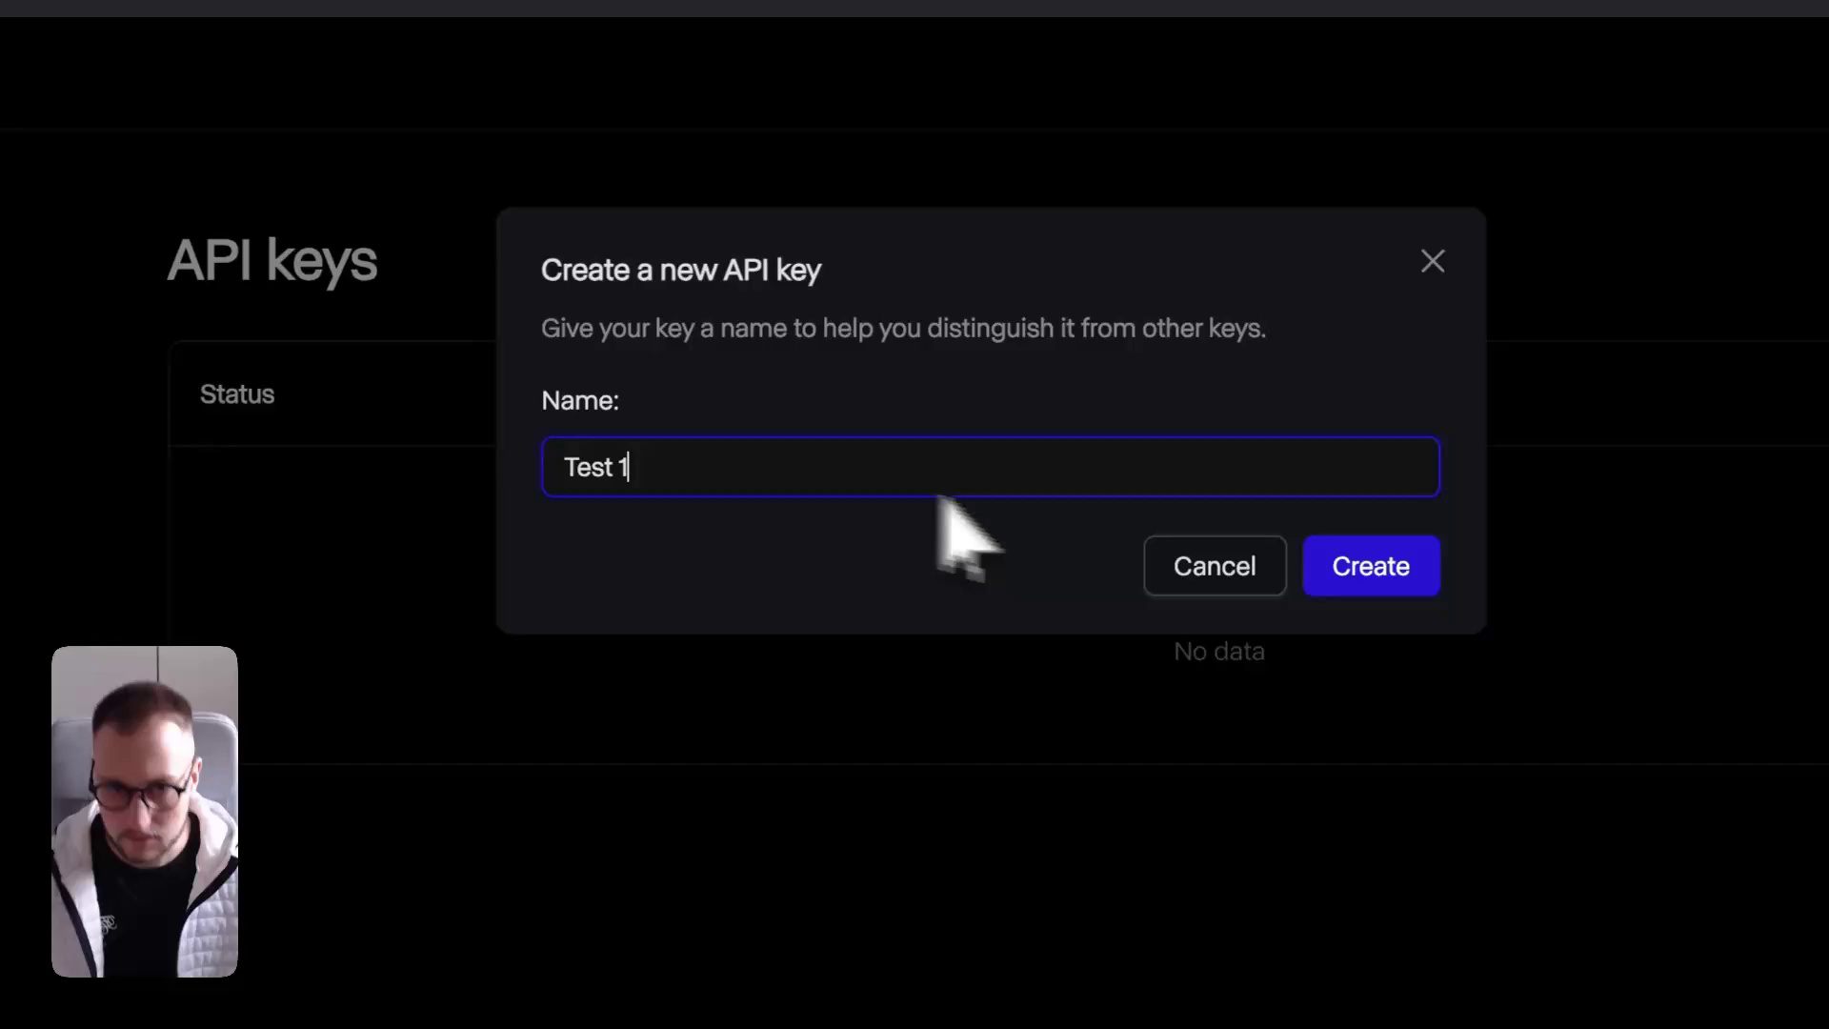
left_click(1358, 579)
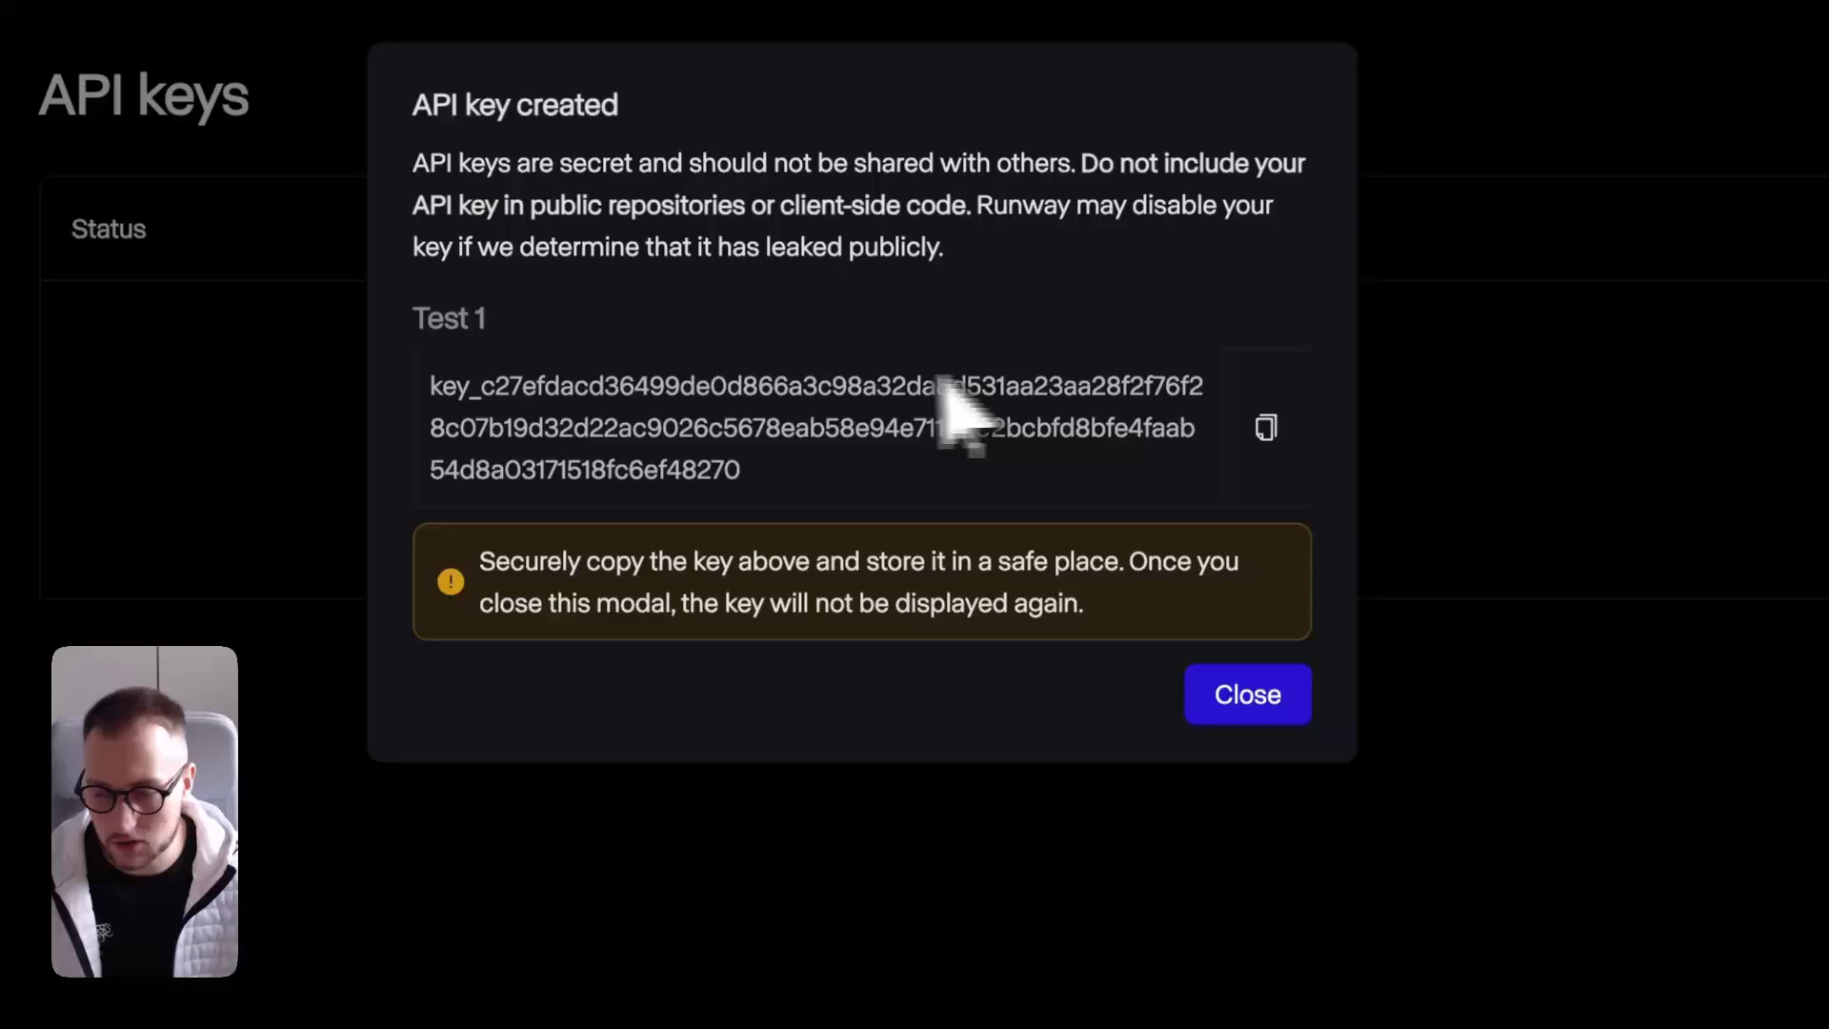
left_click_drag(922, 522, 600, 418)
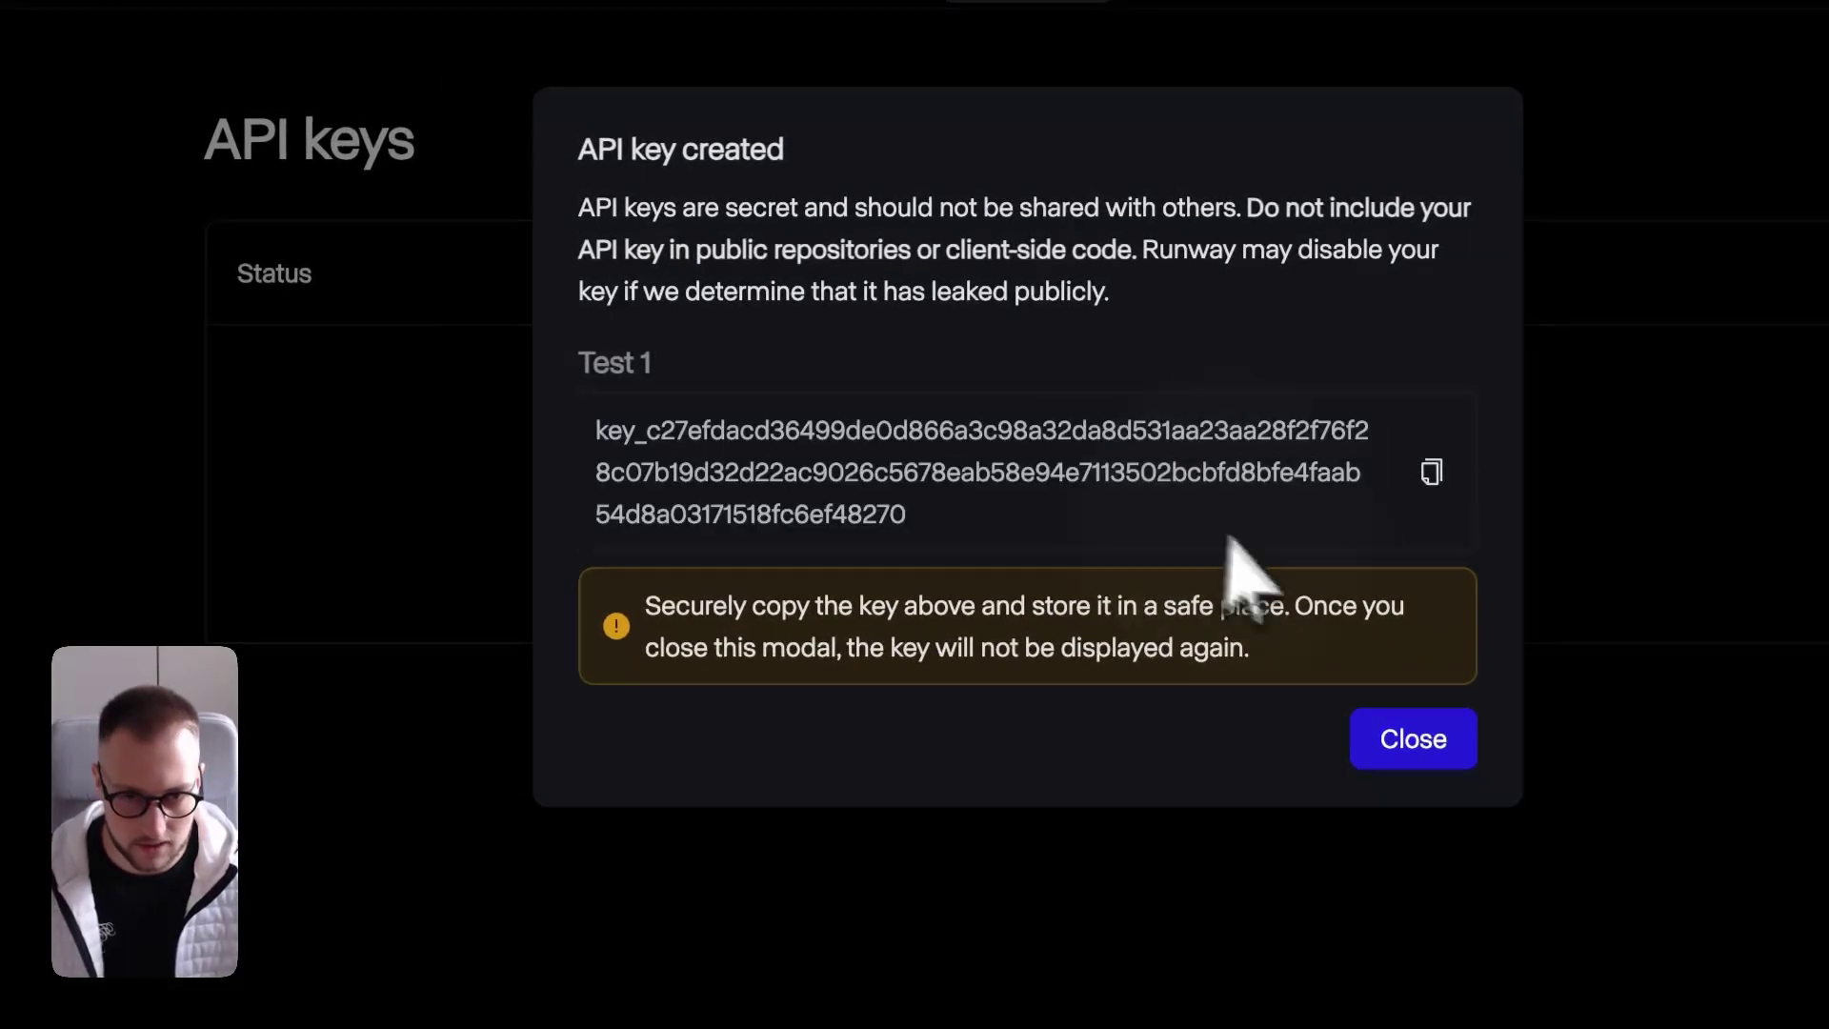
left_click(1414, 738)
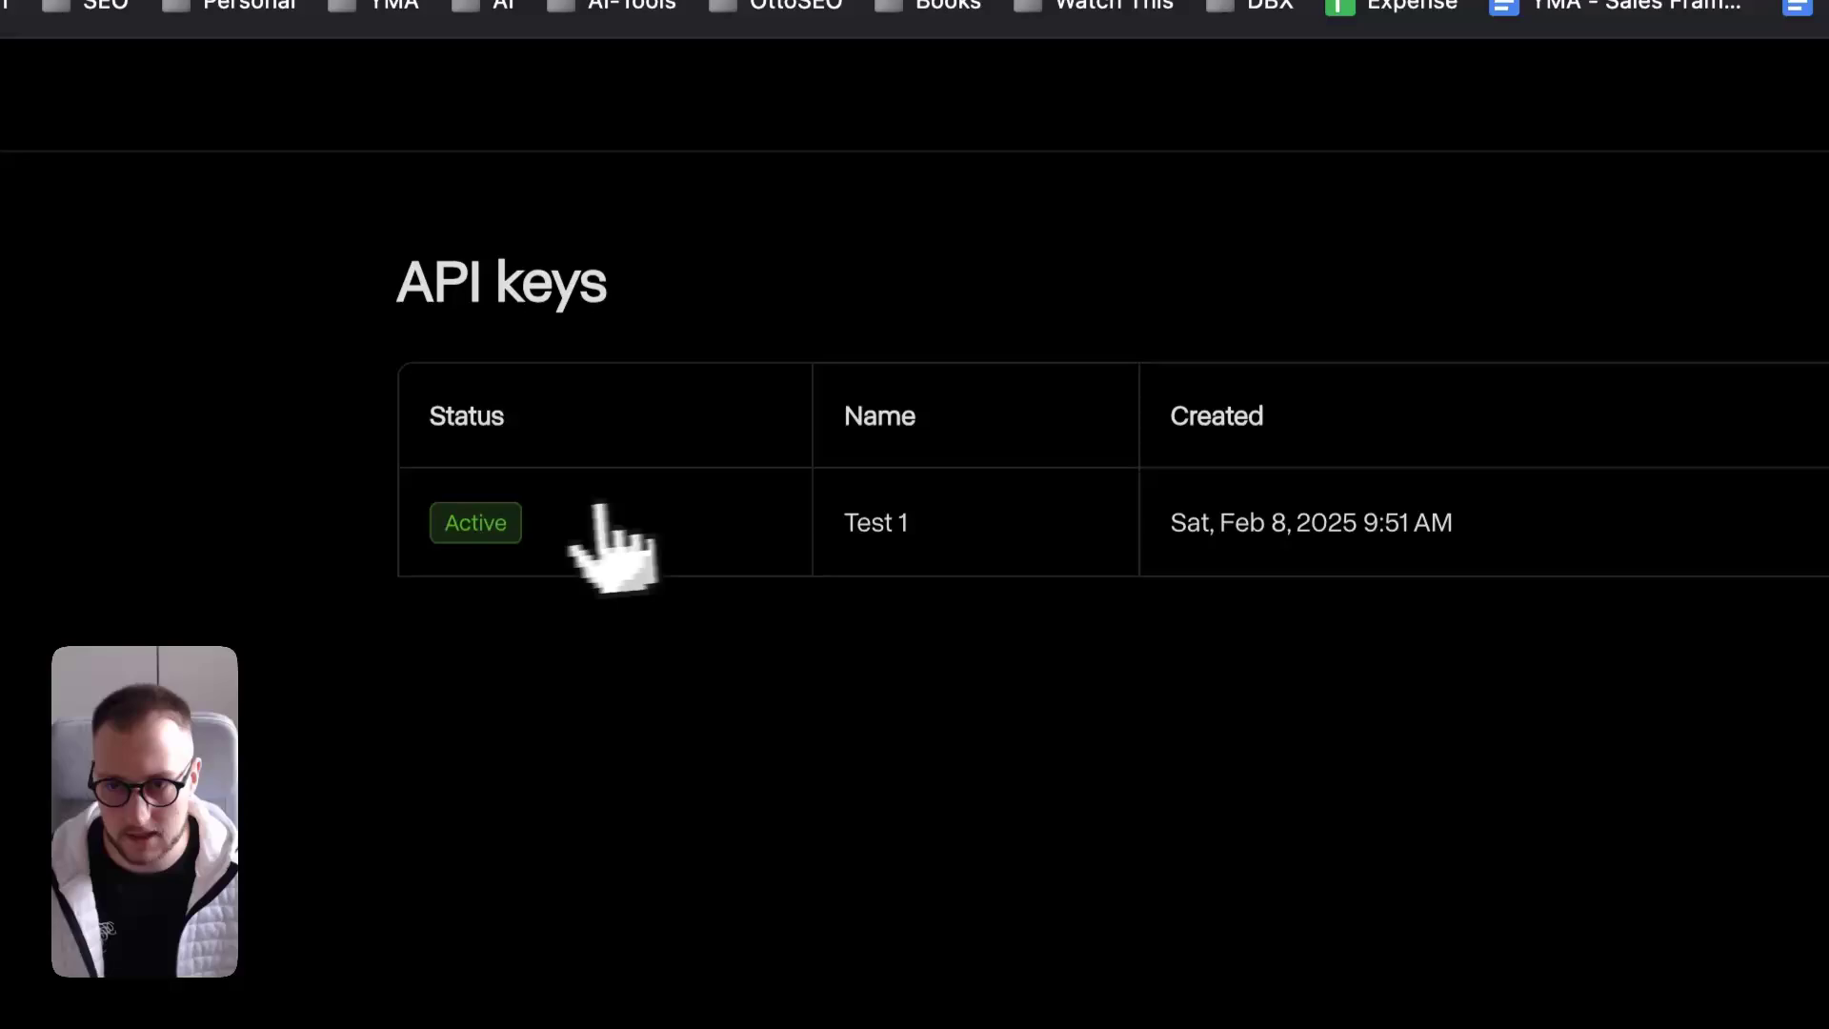
left_click_drag(747, 437, 635, 436)
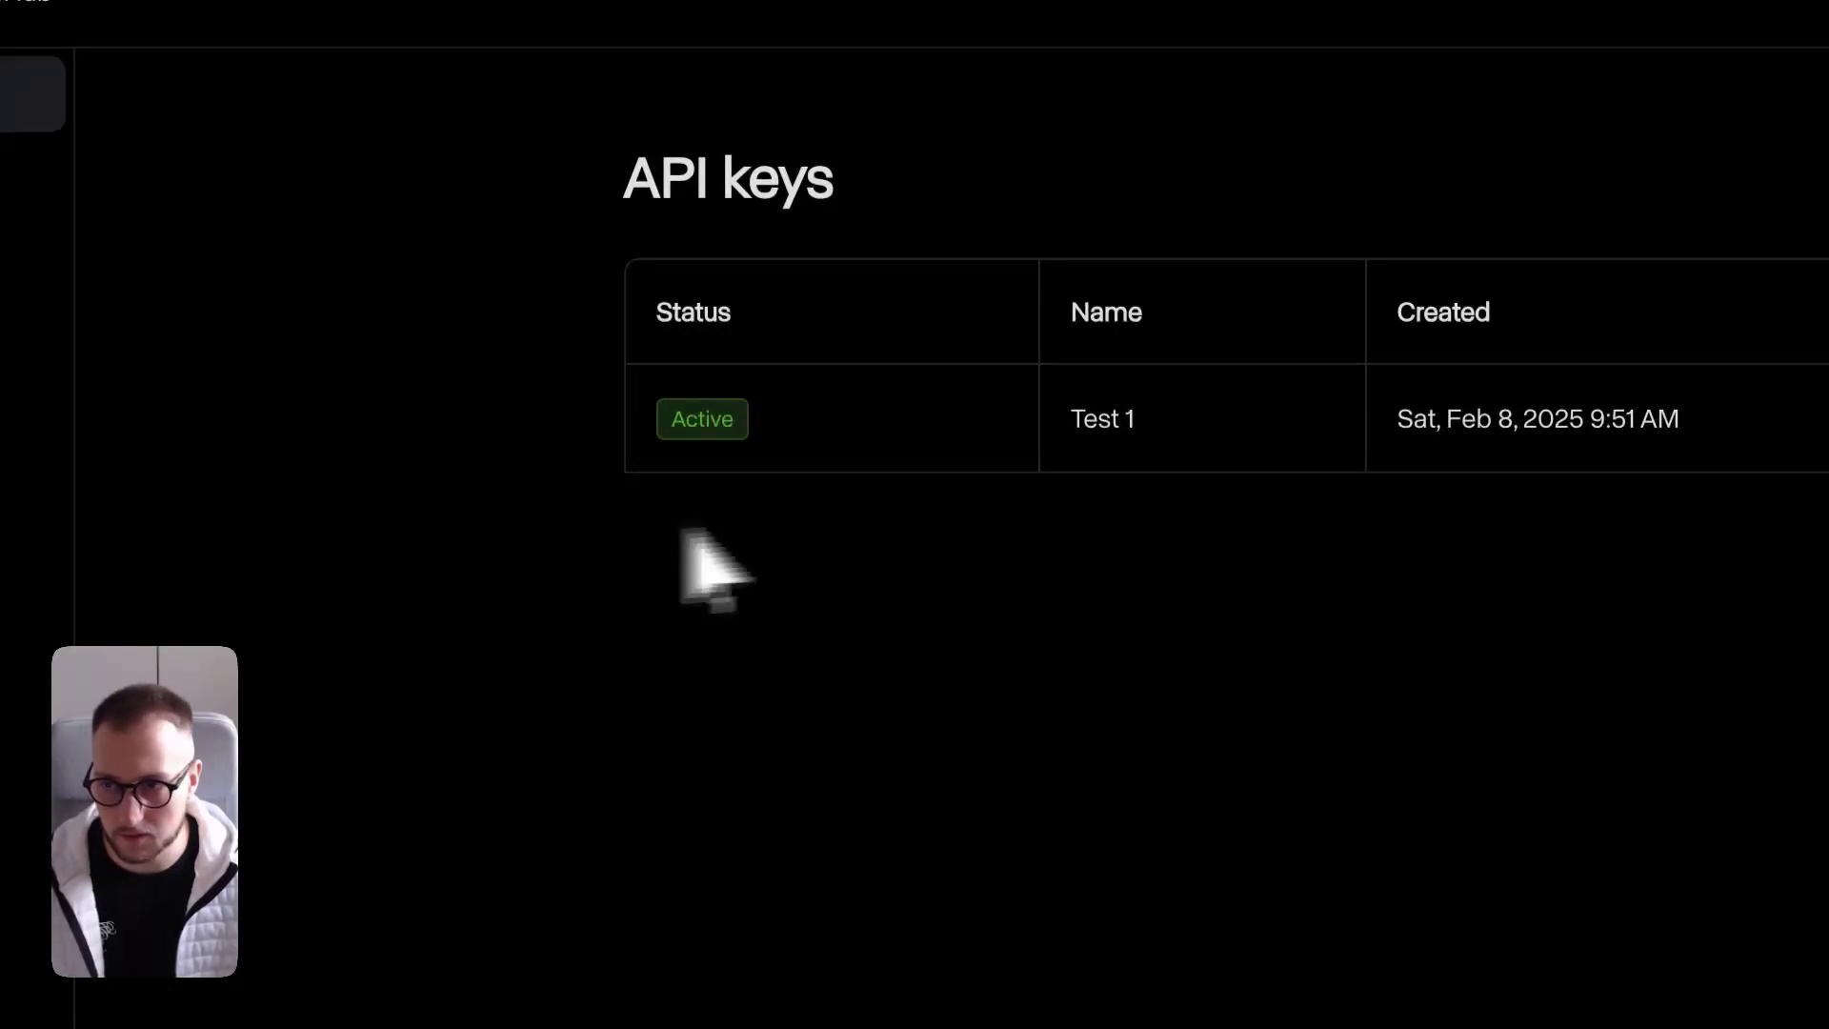
On the Billing page, try credit amounts up to US$50 without buying.
left_click(172, 360)
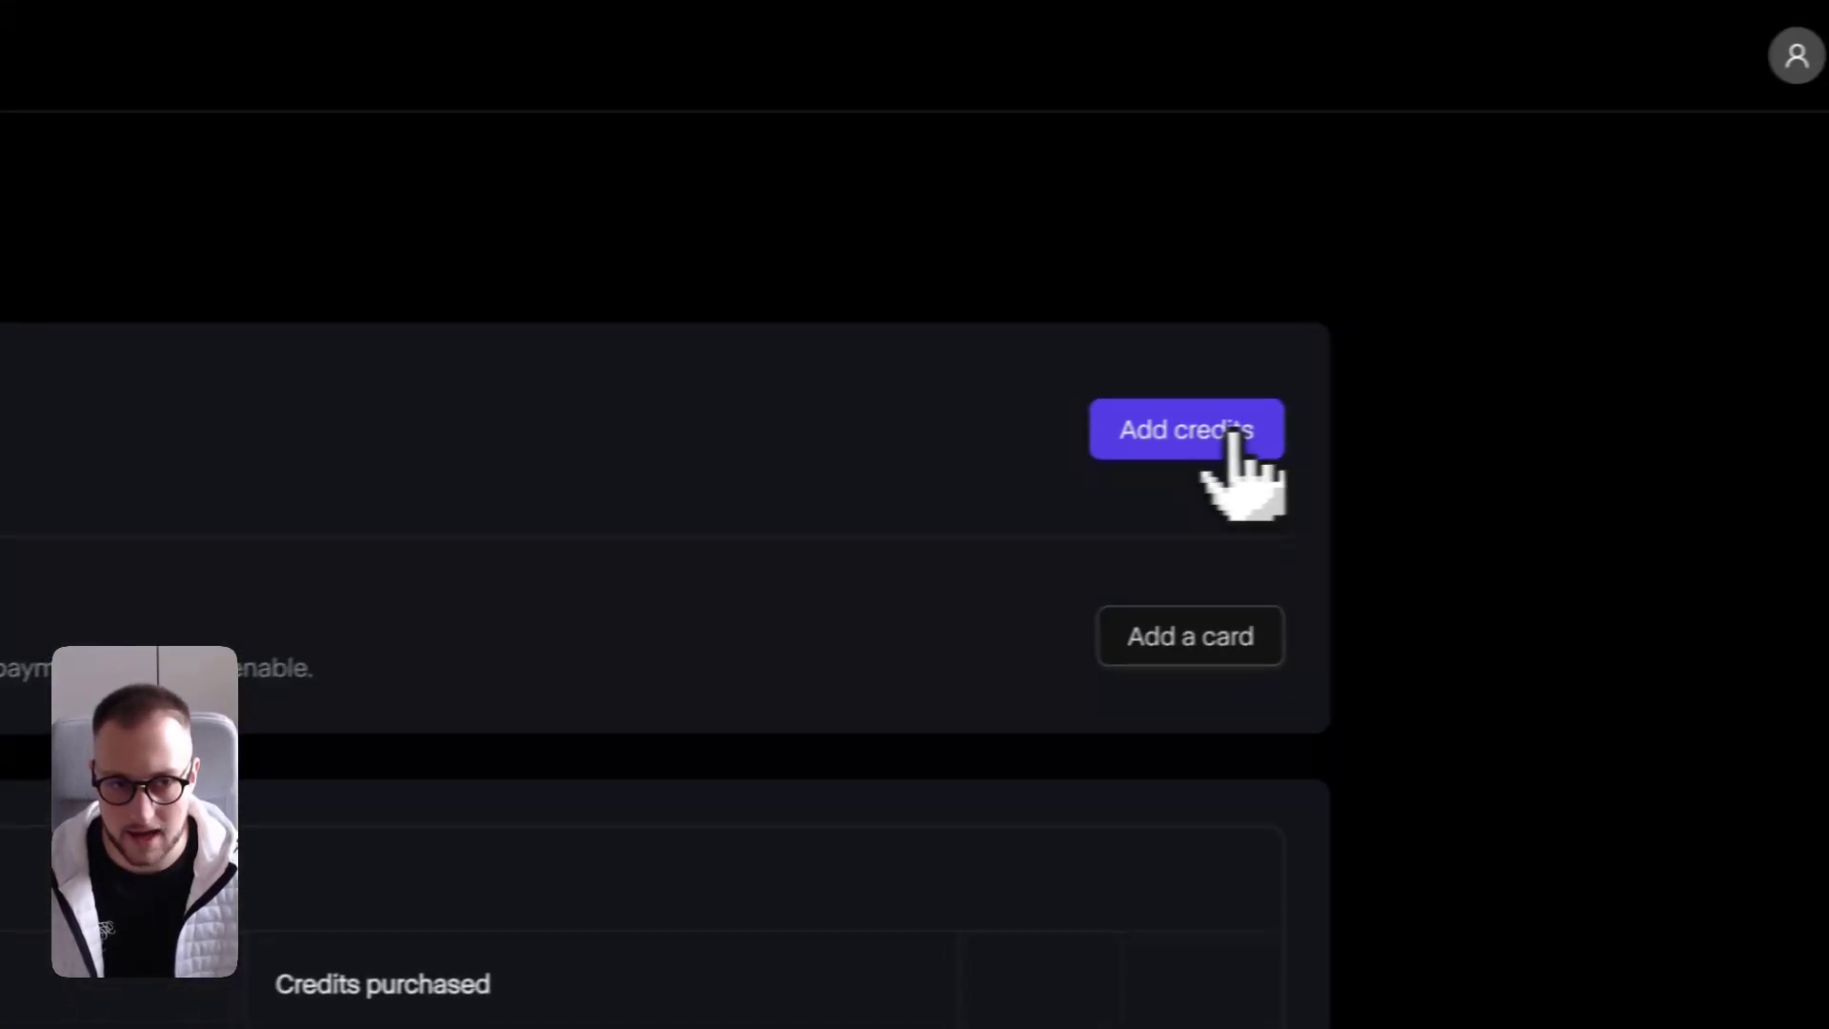
left_click(1234, 470)
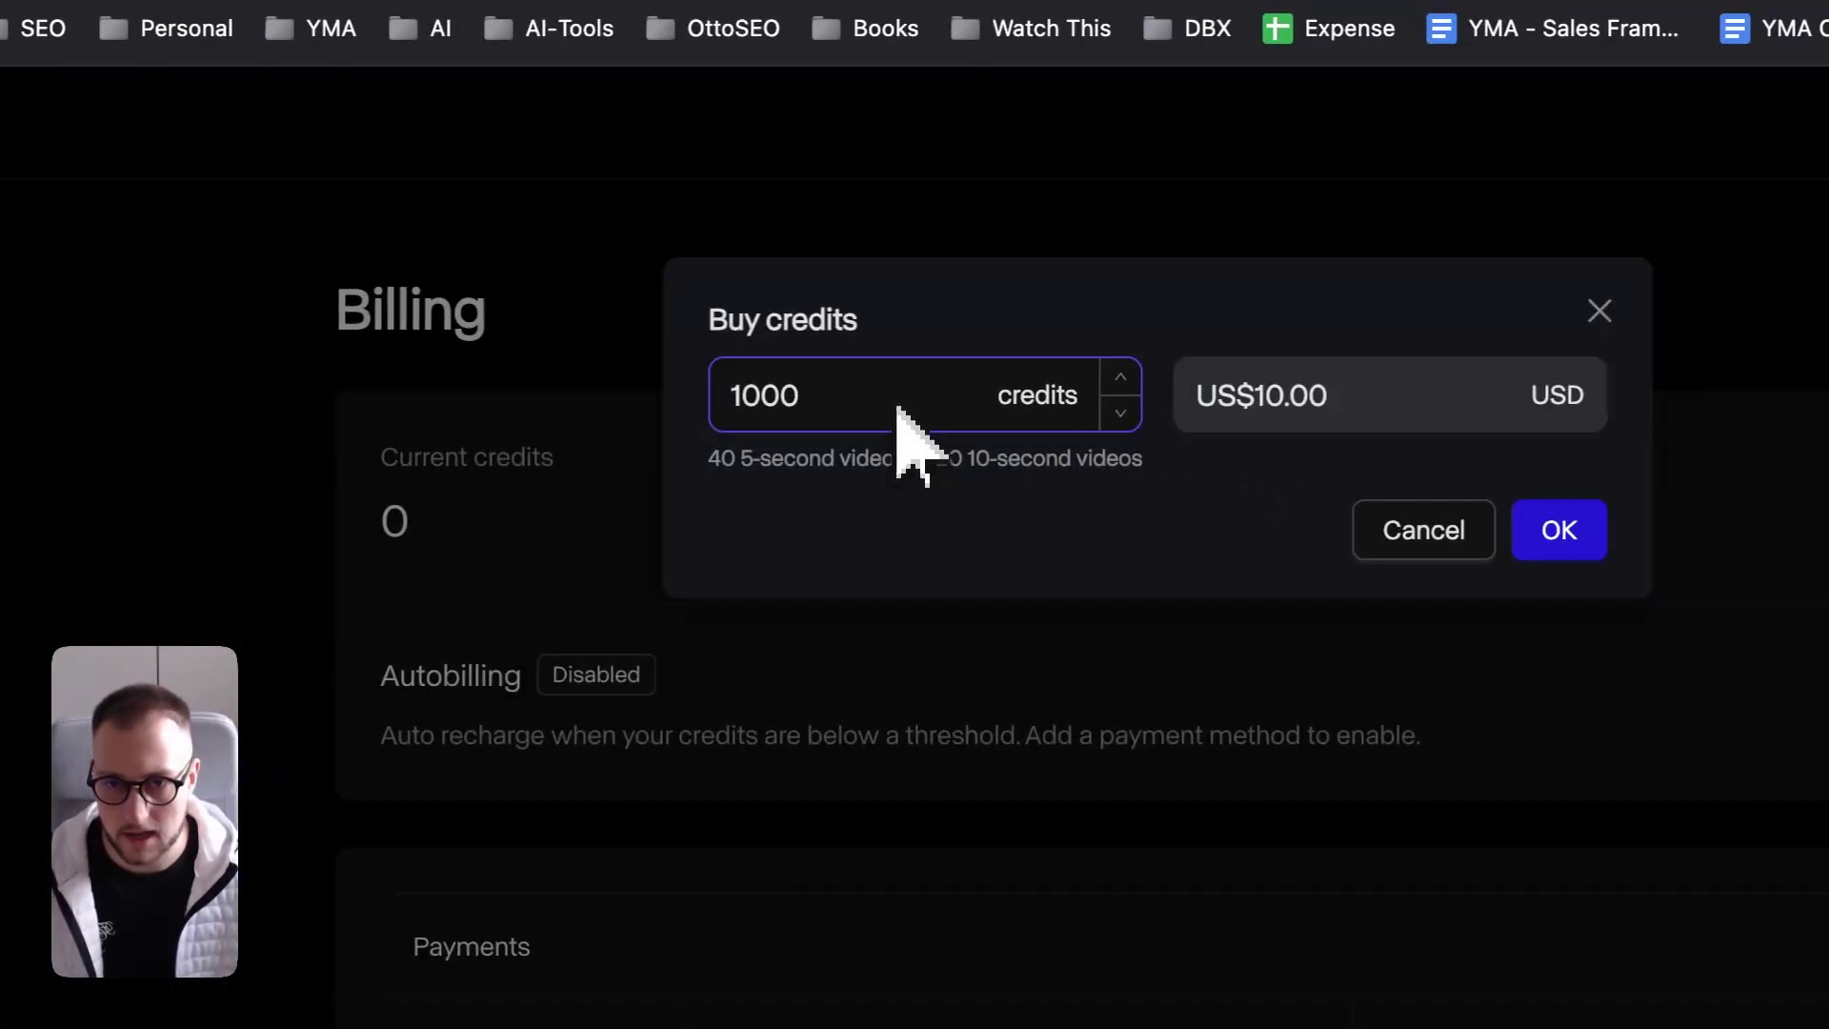
left_click(1229, 332)
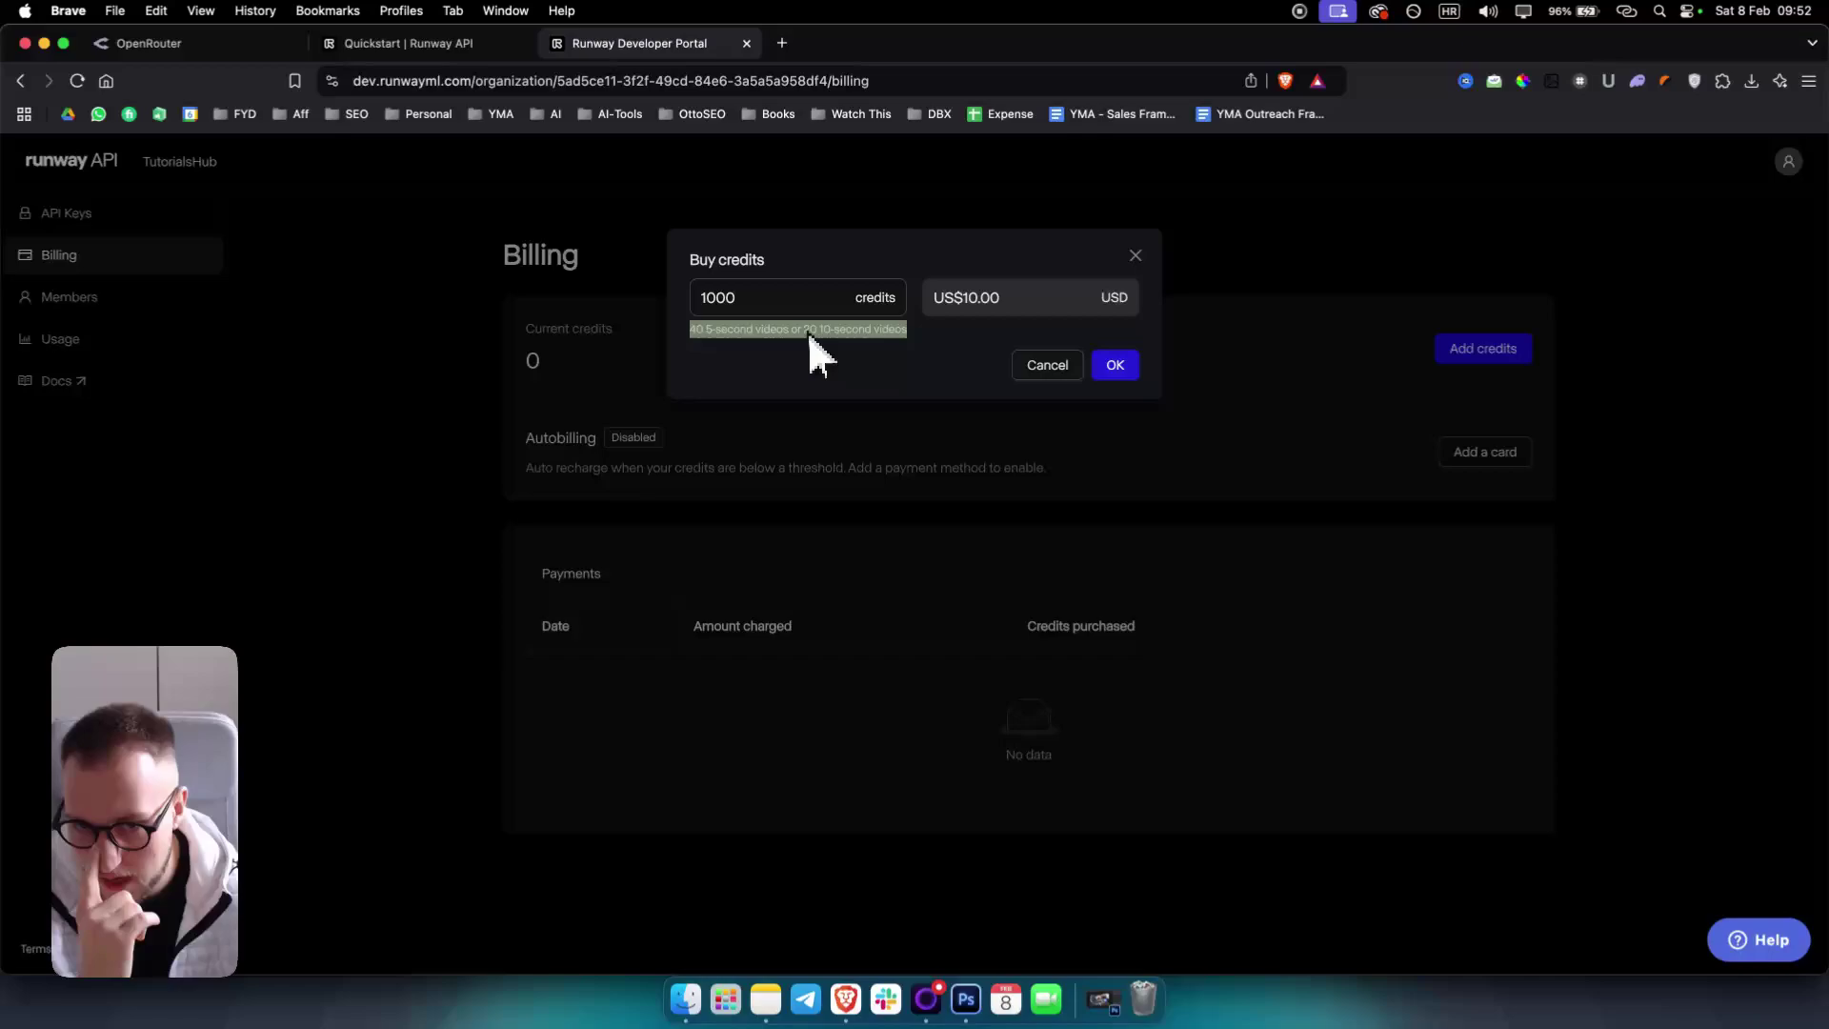
left_click(916, 340)
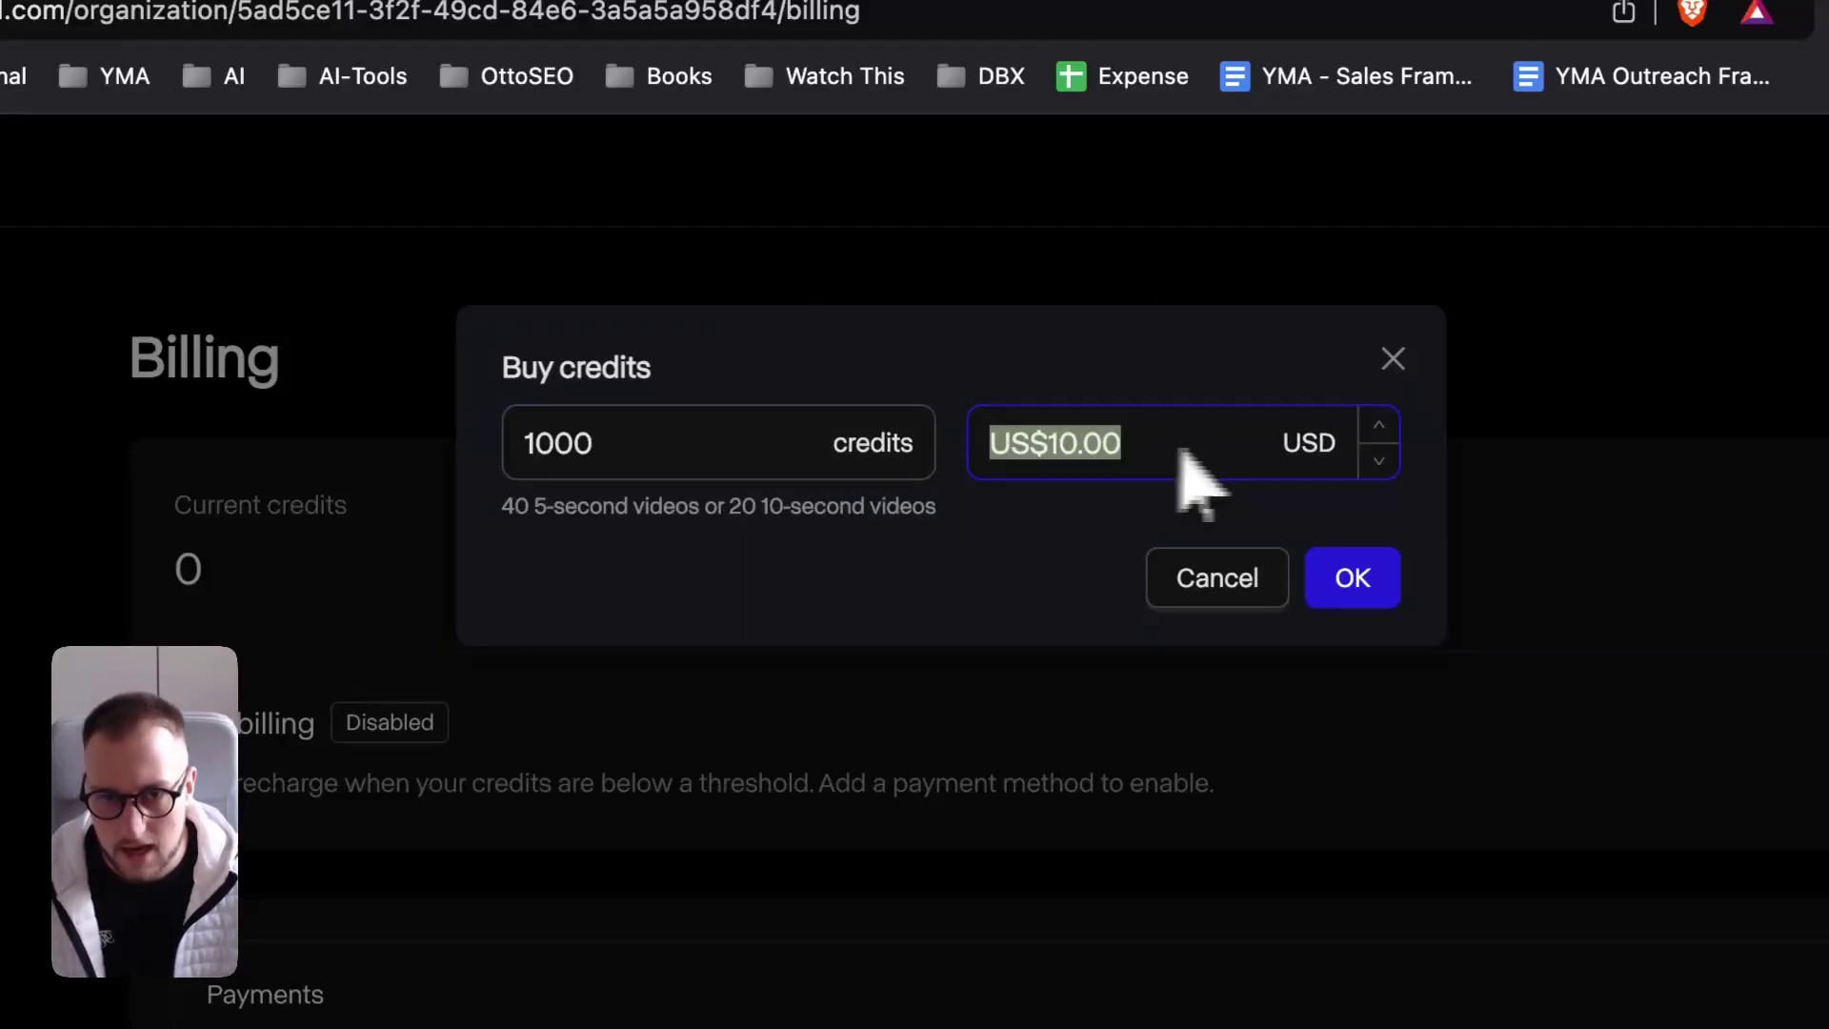
left_click(1378, 425)
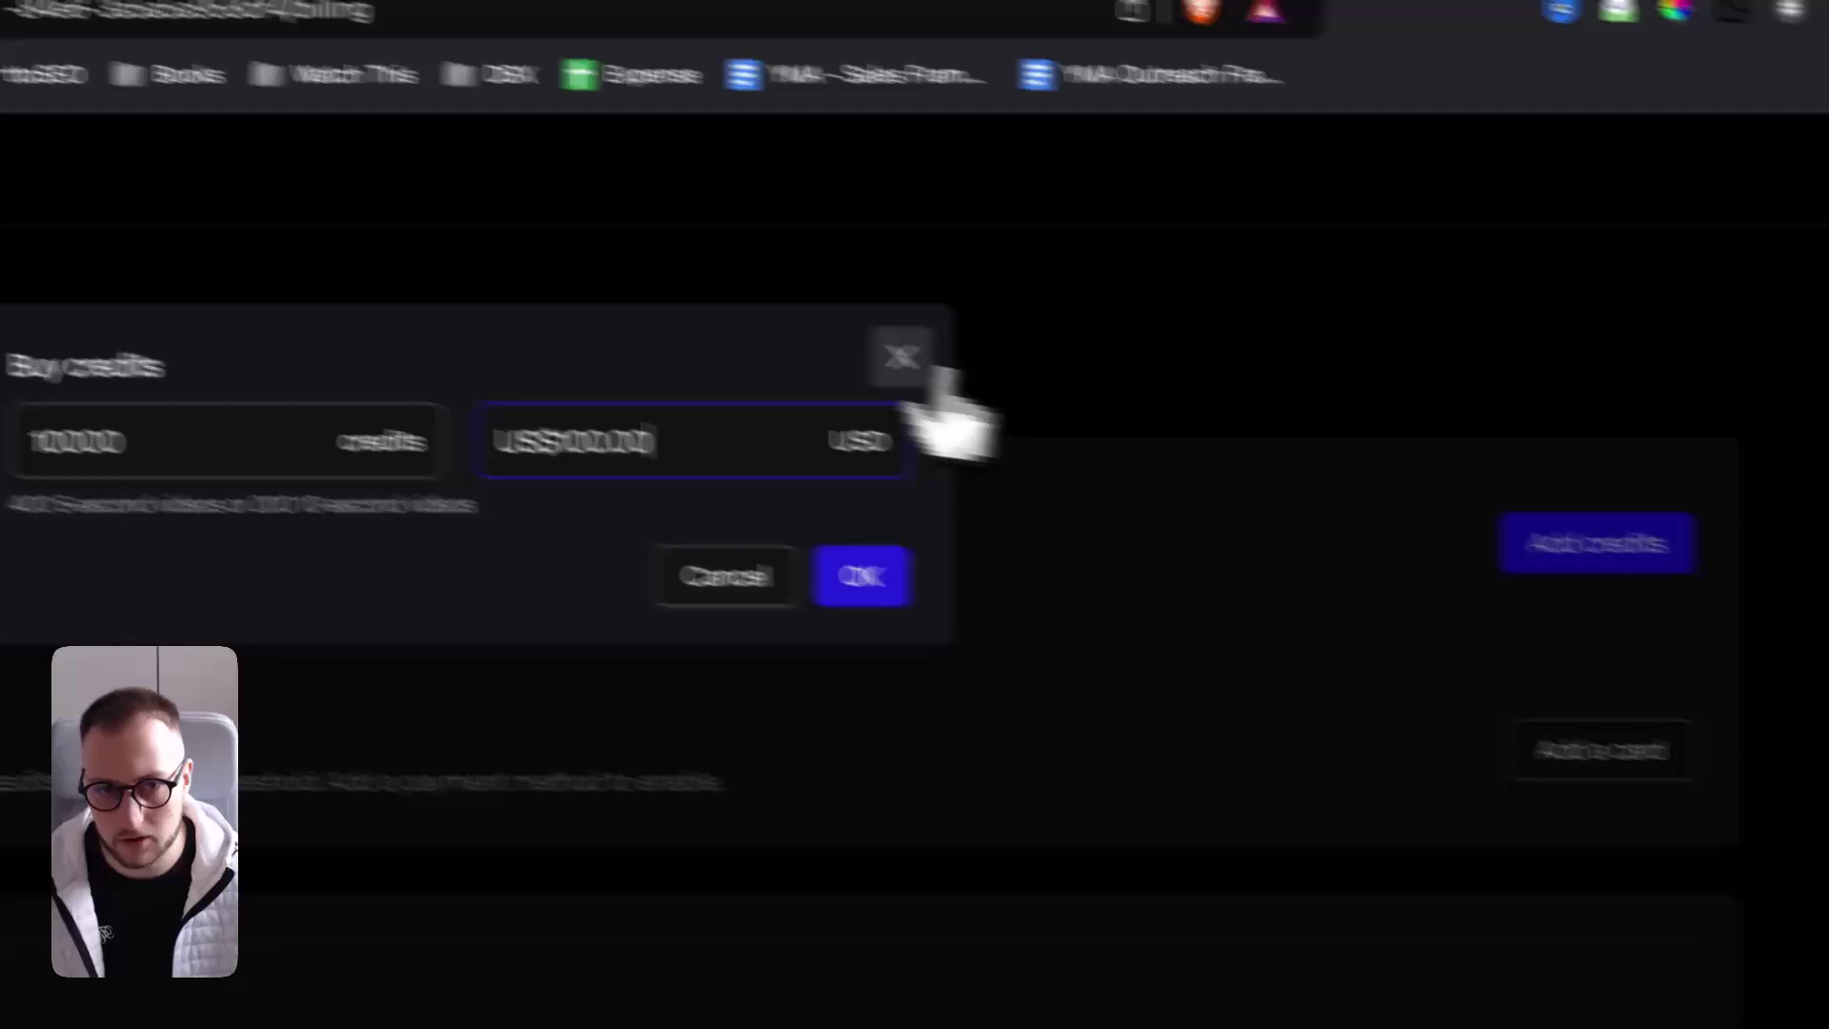
left_click(1368, 448)
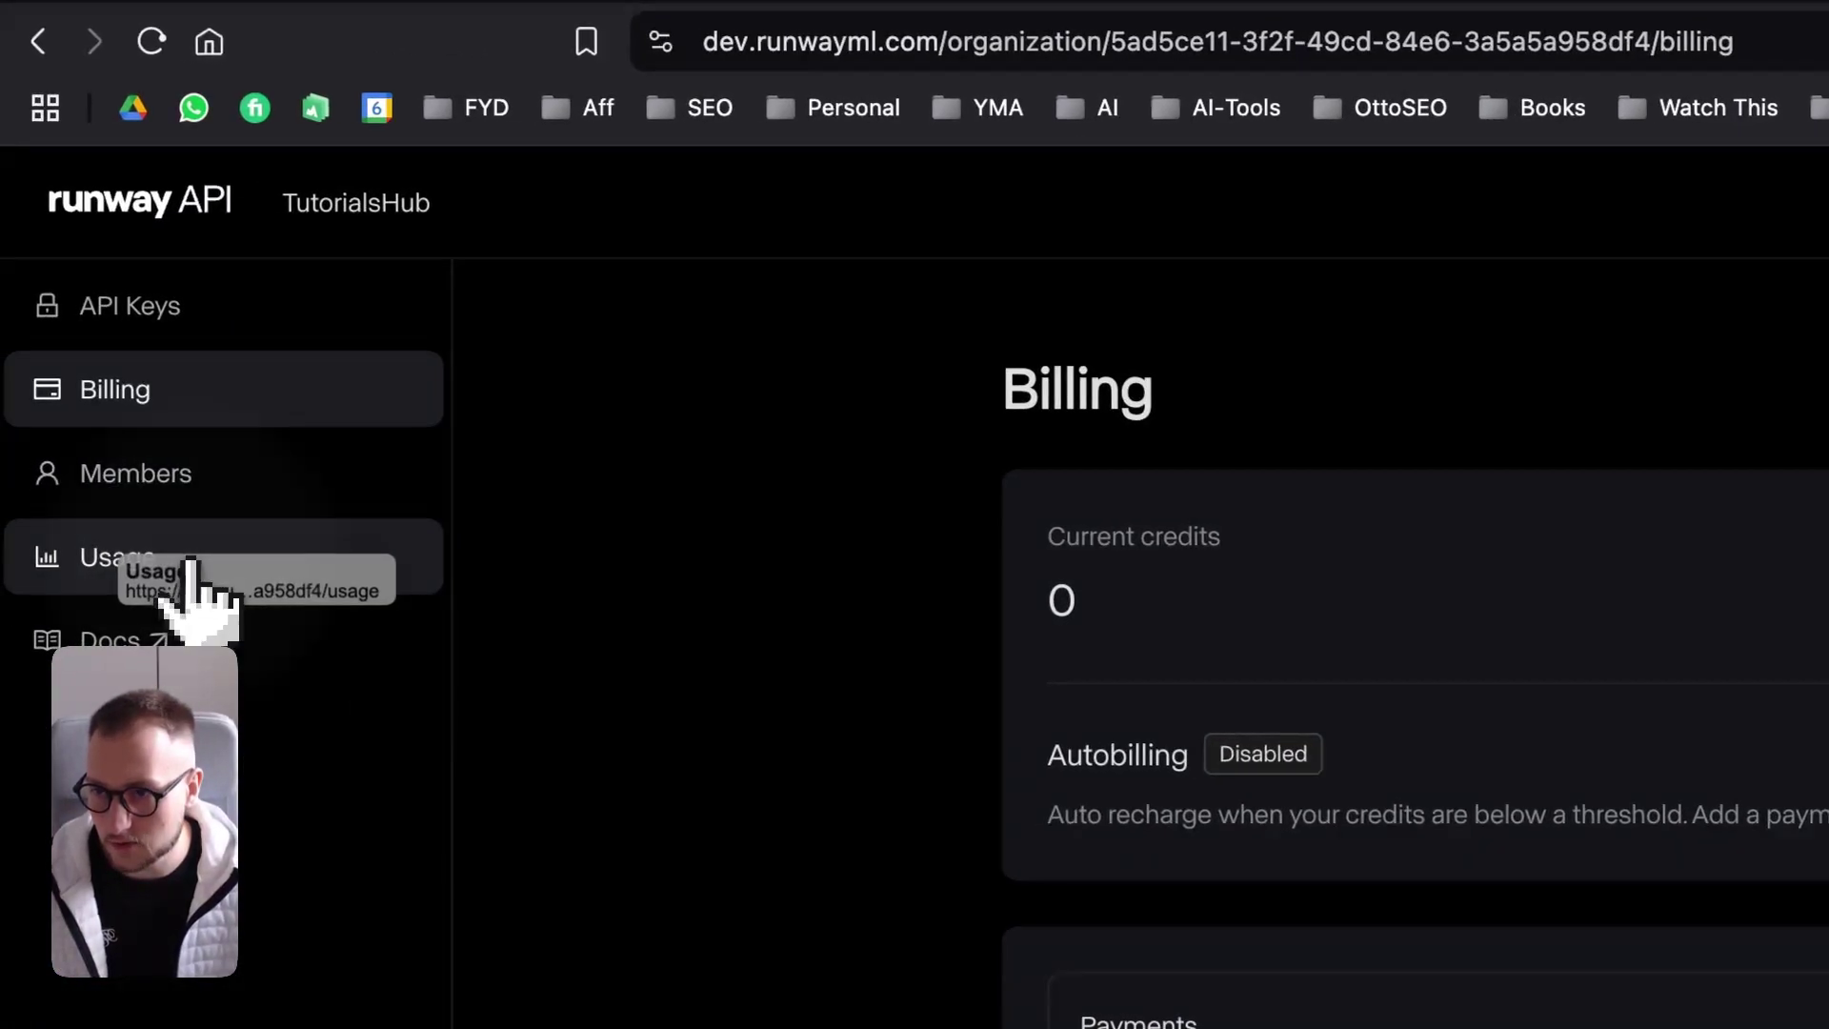
Check the tier 1 usage limits, then switch to the Quickstart documentation.
left_click(175, 560)
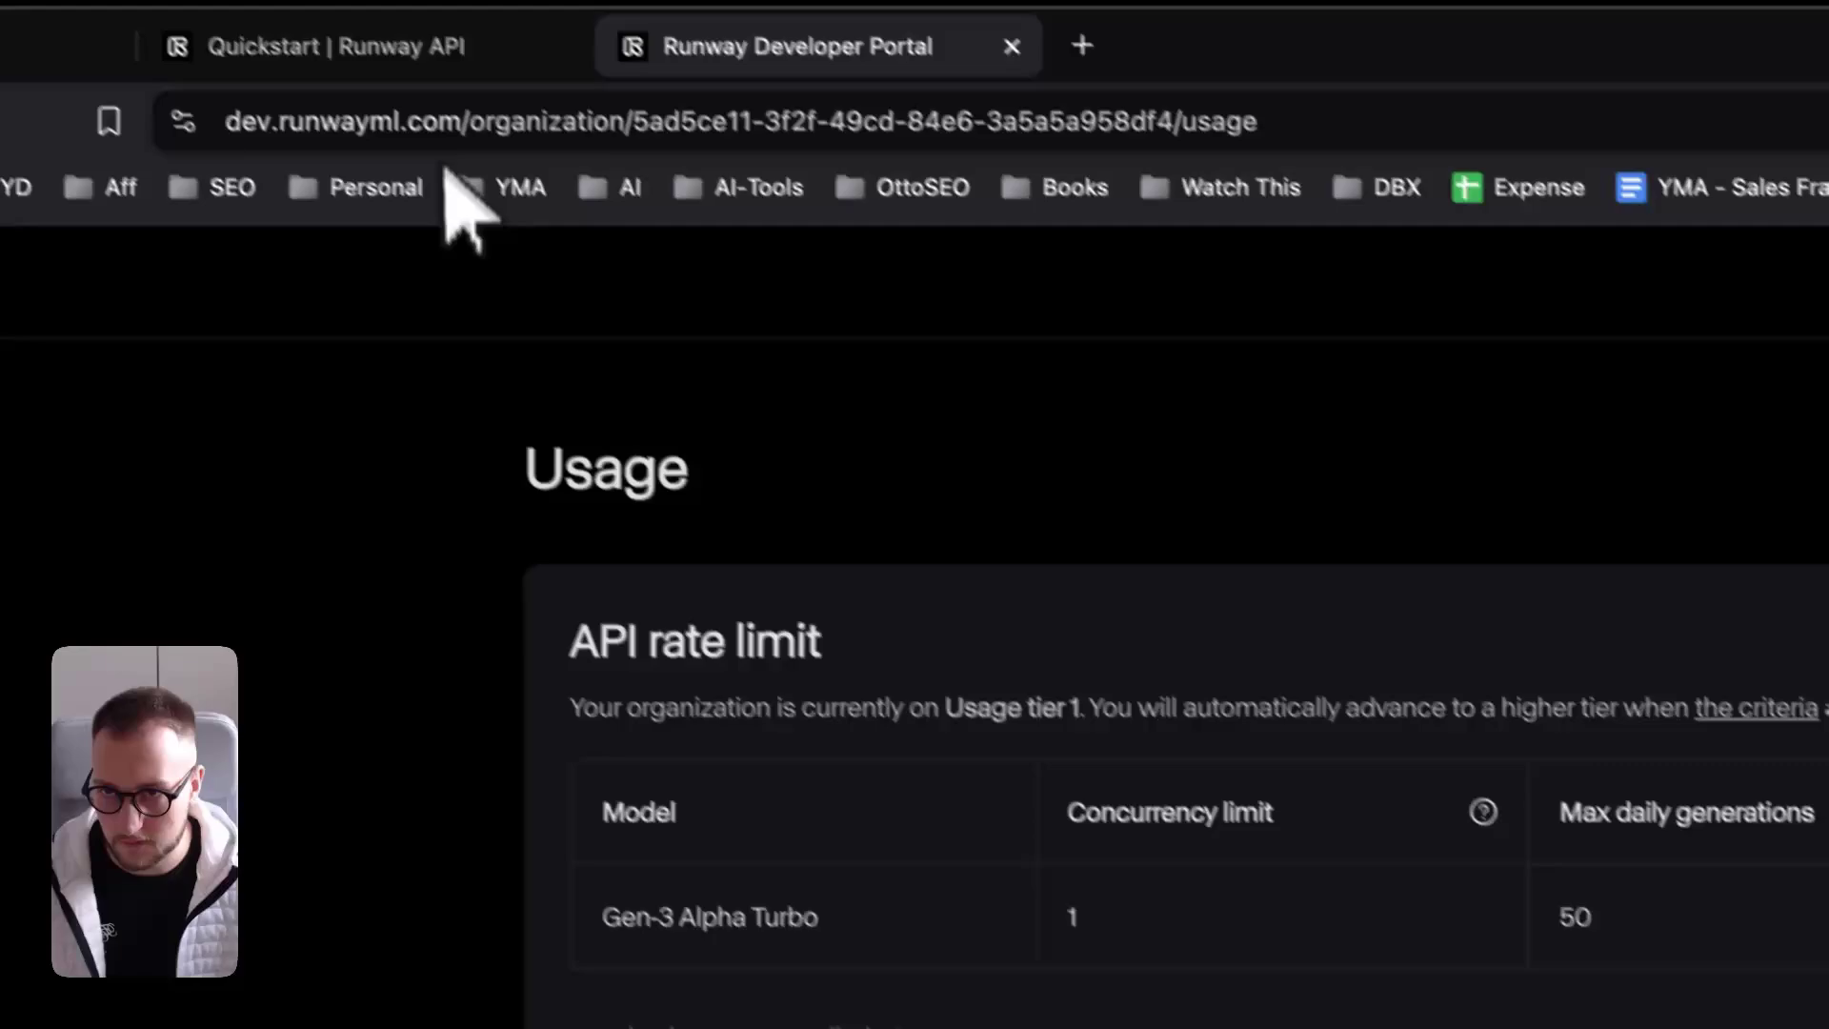
left_click(466, 99)
scroll(1000, 757, "down", 5)
scroll(636, 701, "down", 1)
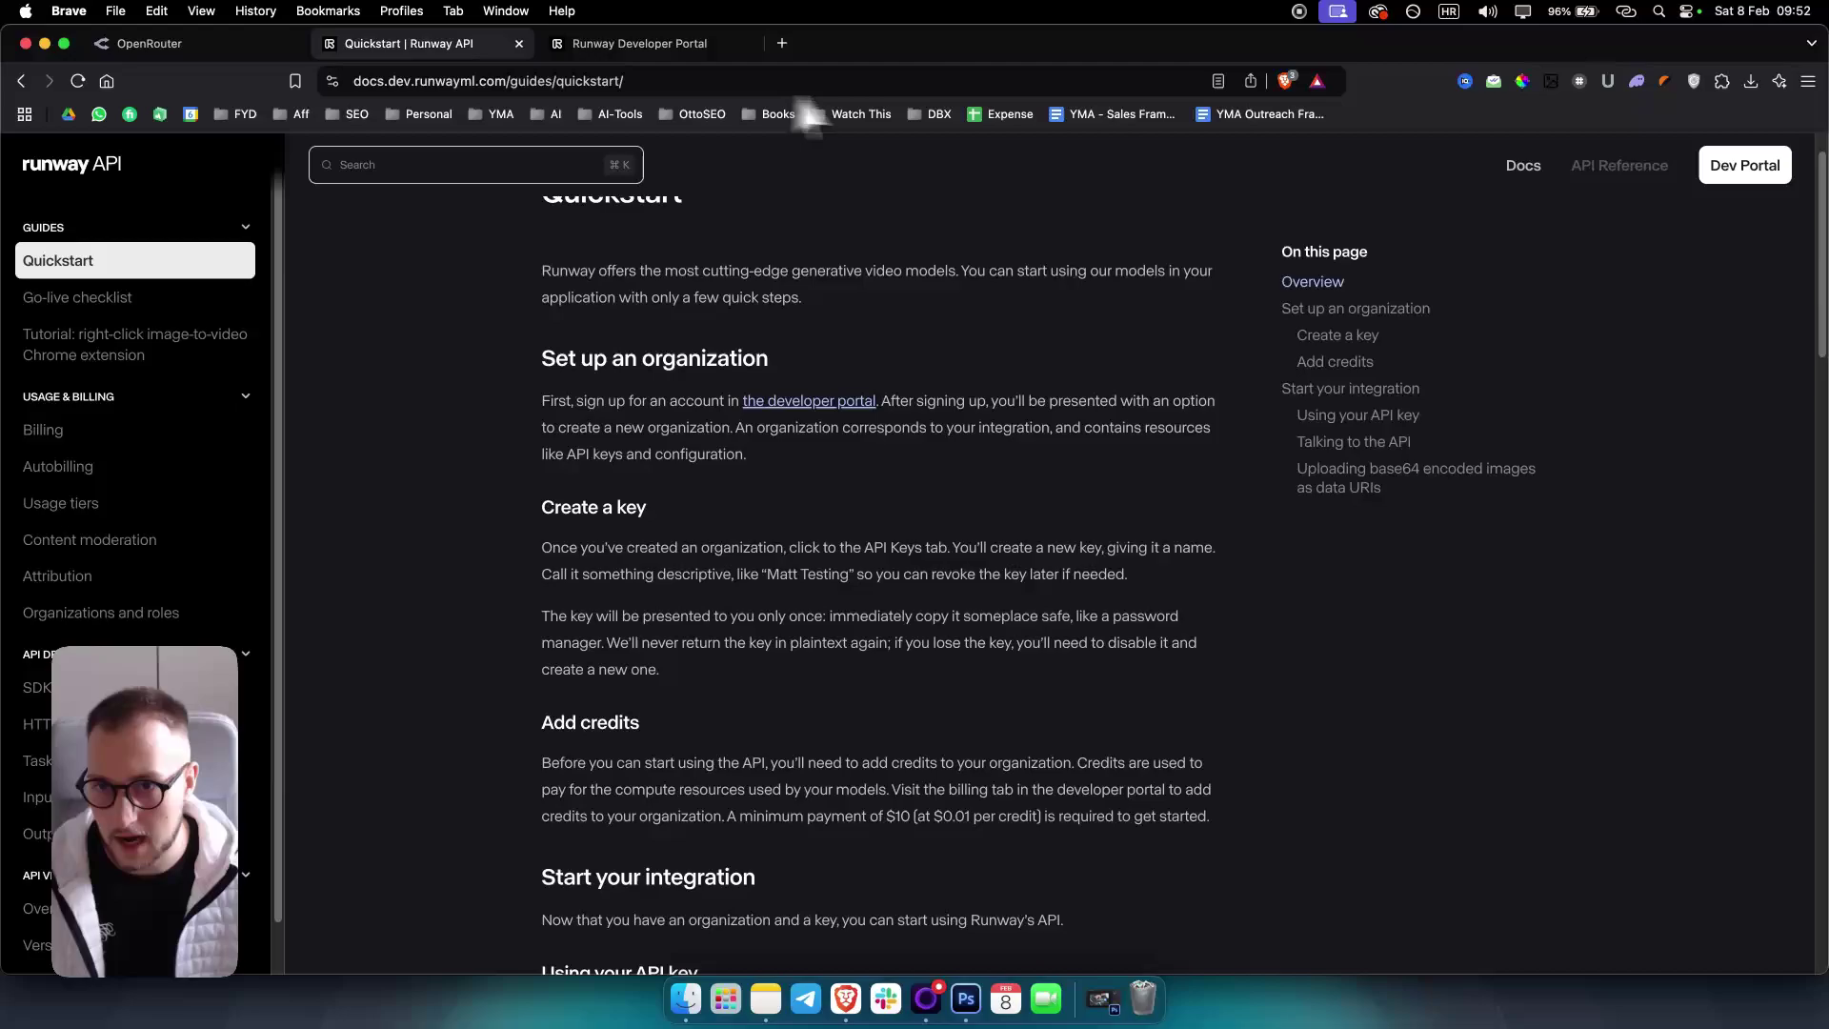
scroll(615, 550, "down", 1)
scroll(669, 551, "down", 3)
scroll(670, 551, "down", 1)
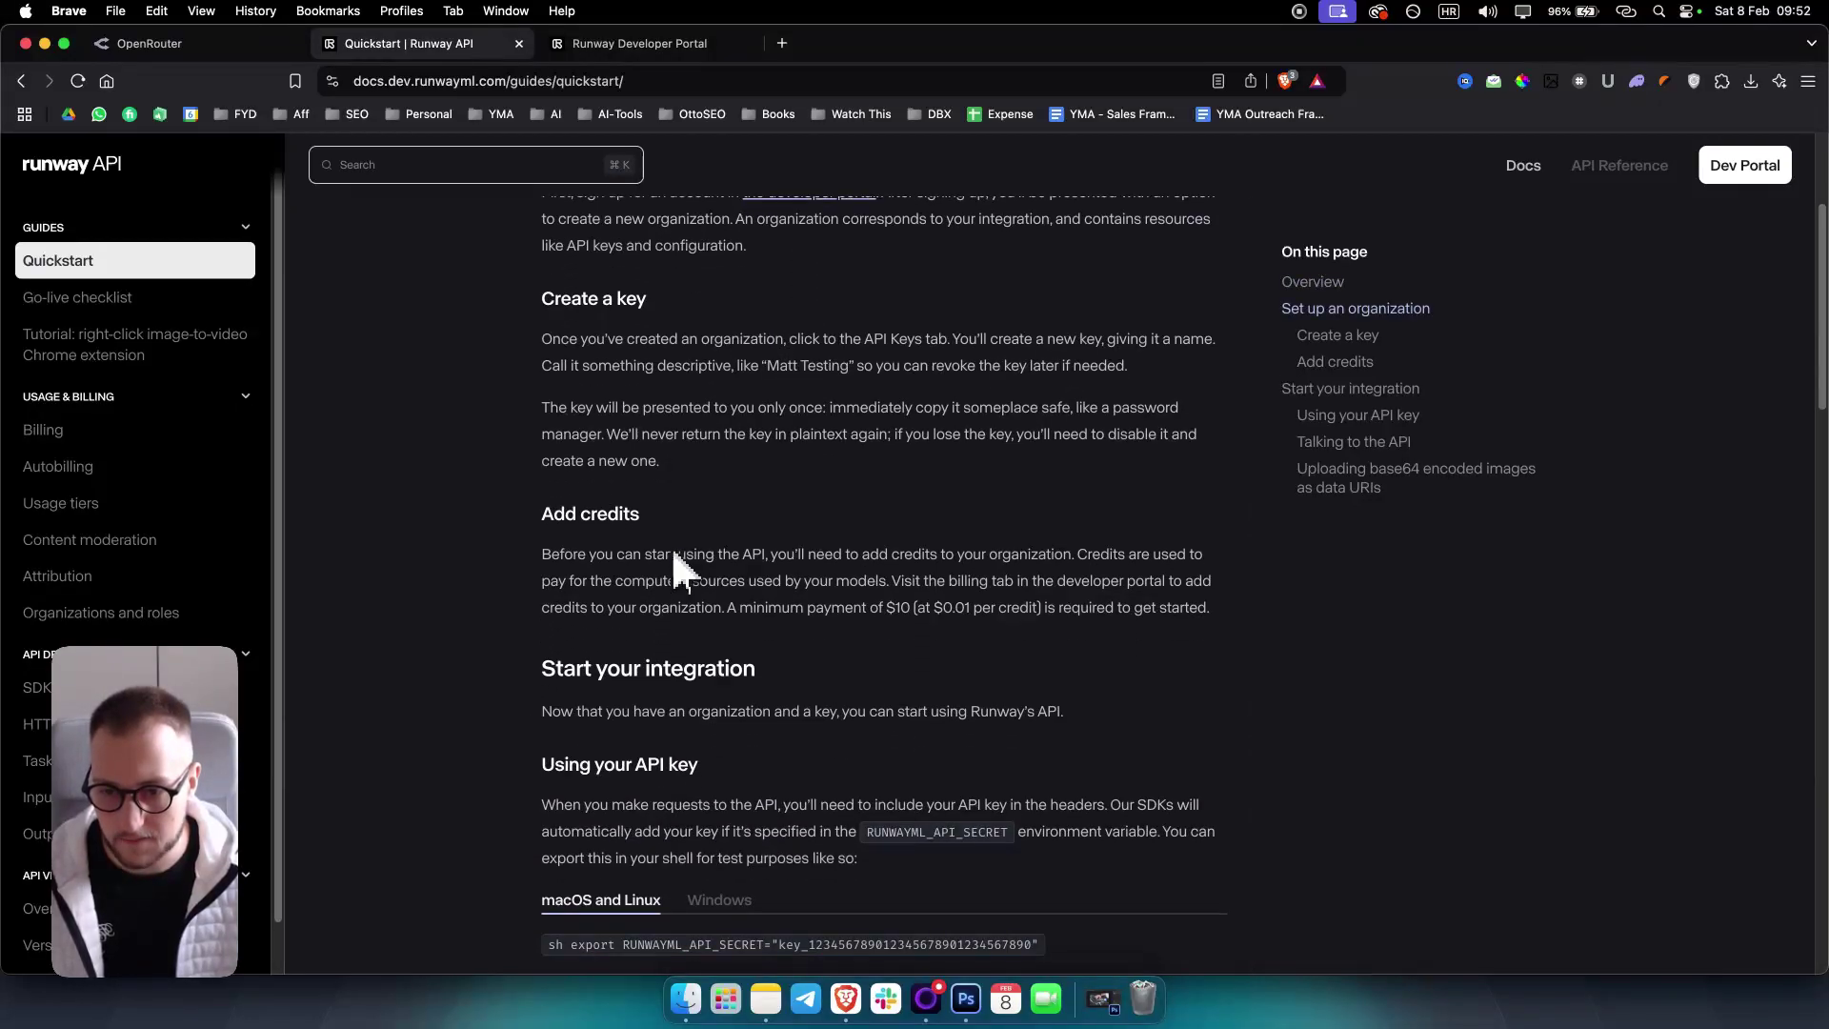
scroll(542, 668, "down", 2)
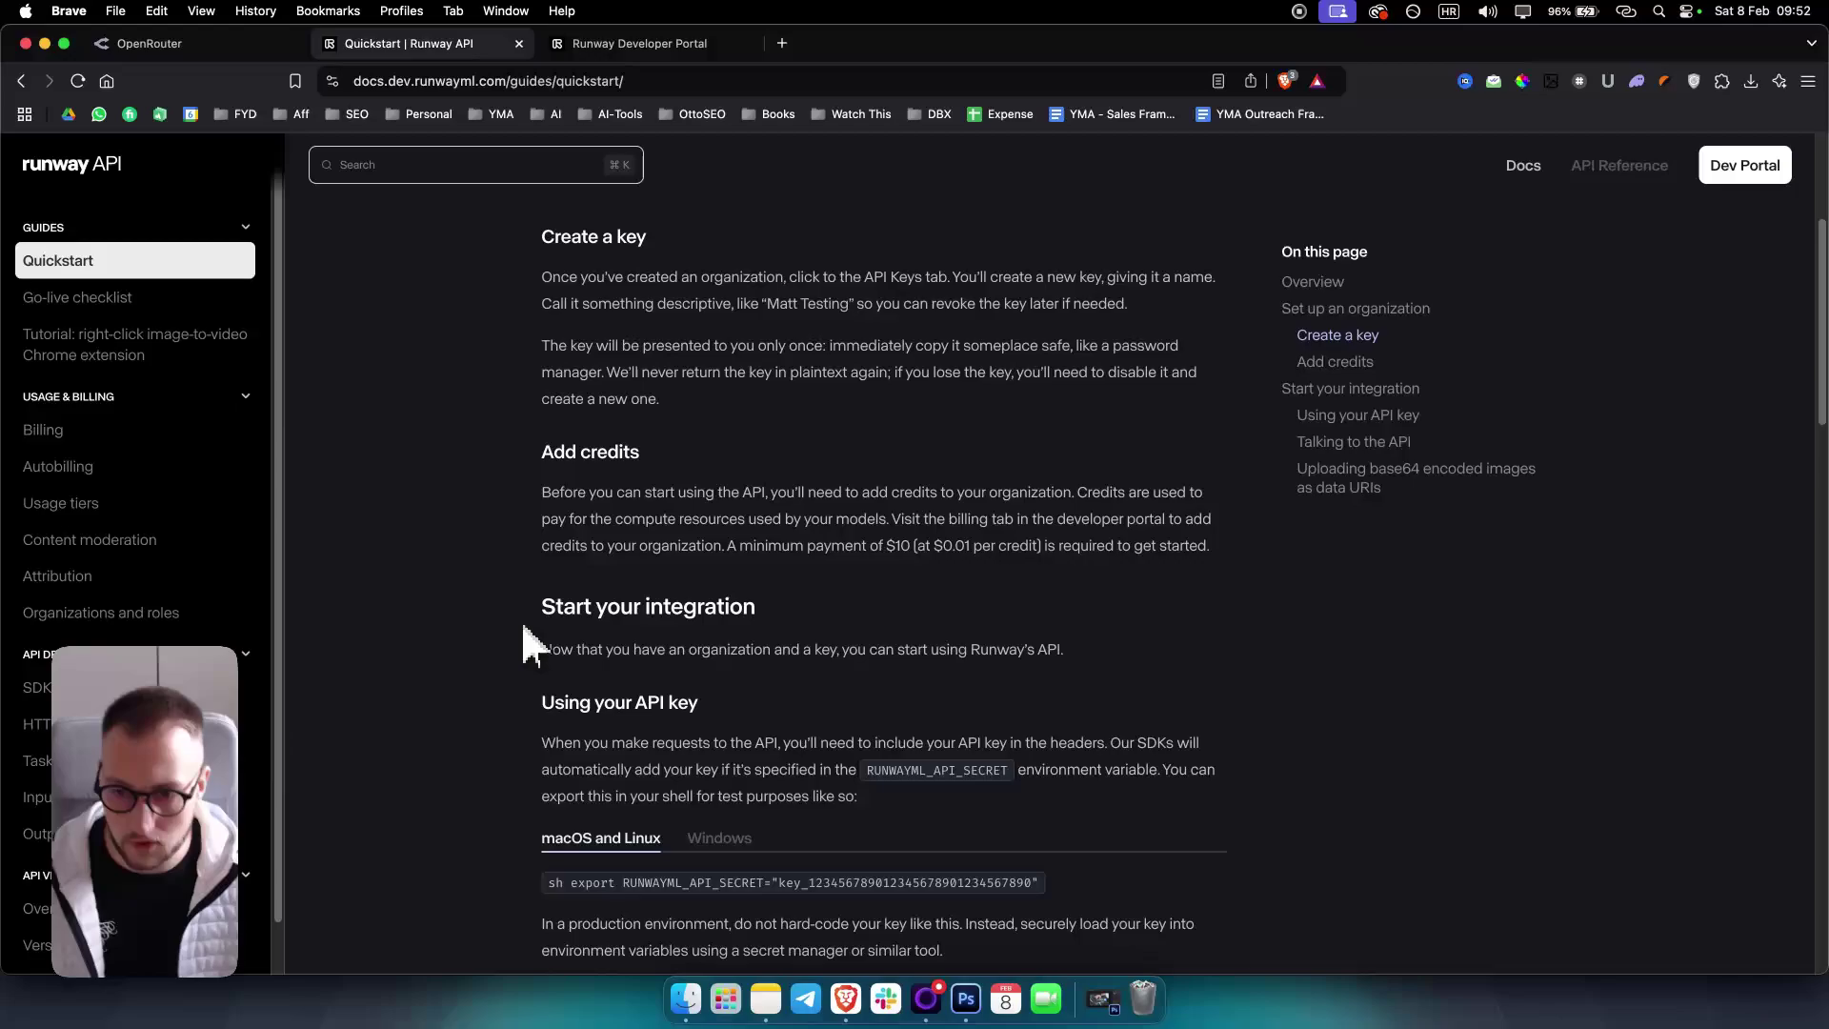
scroll(532, 644, "down", 1)
scroll(531, 644, "down", 1)
scroll(532, 644, "down", 1)
scroll(537, 654, "down", 1)
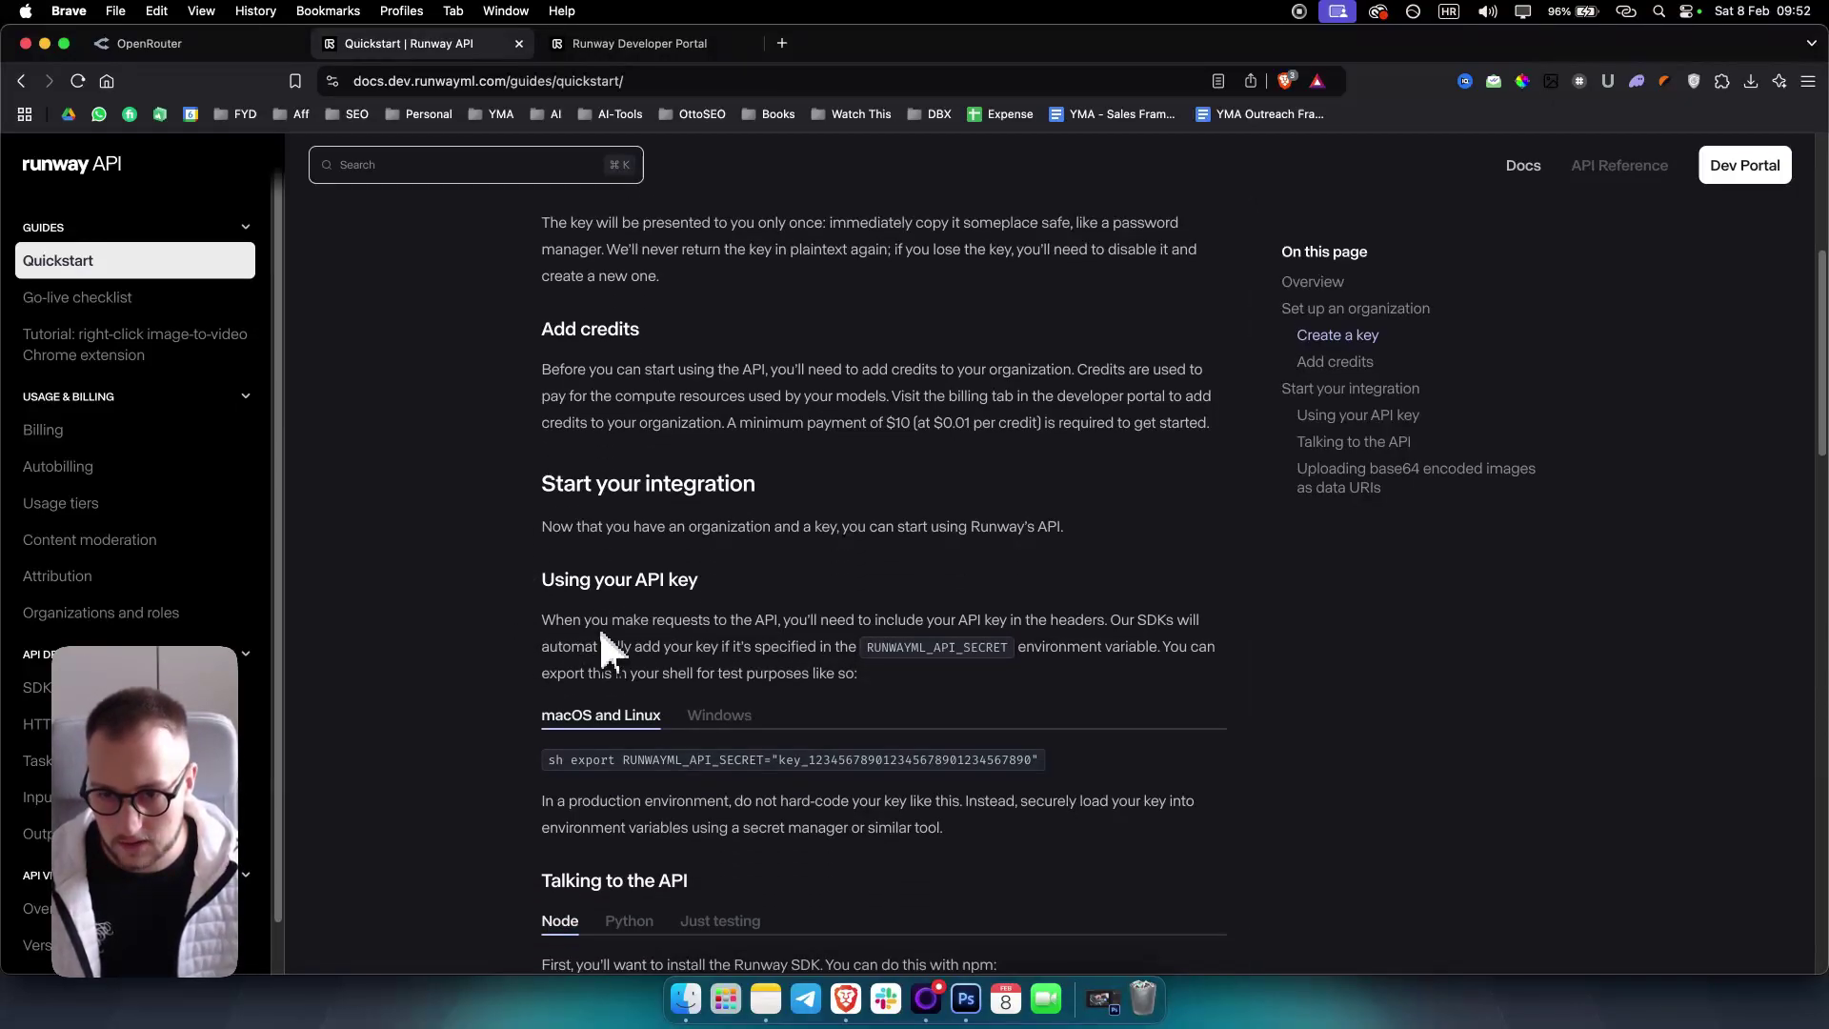
left_click_drag(612, 621, 864, 625)
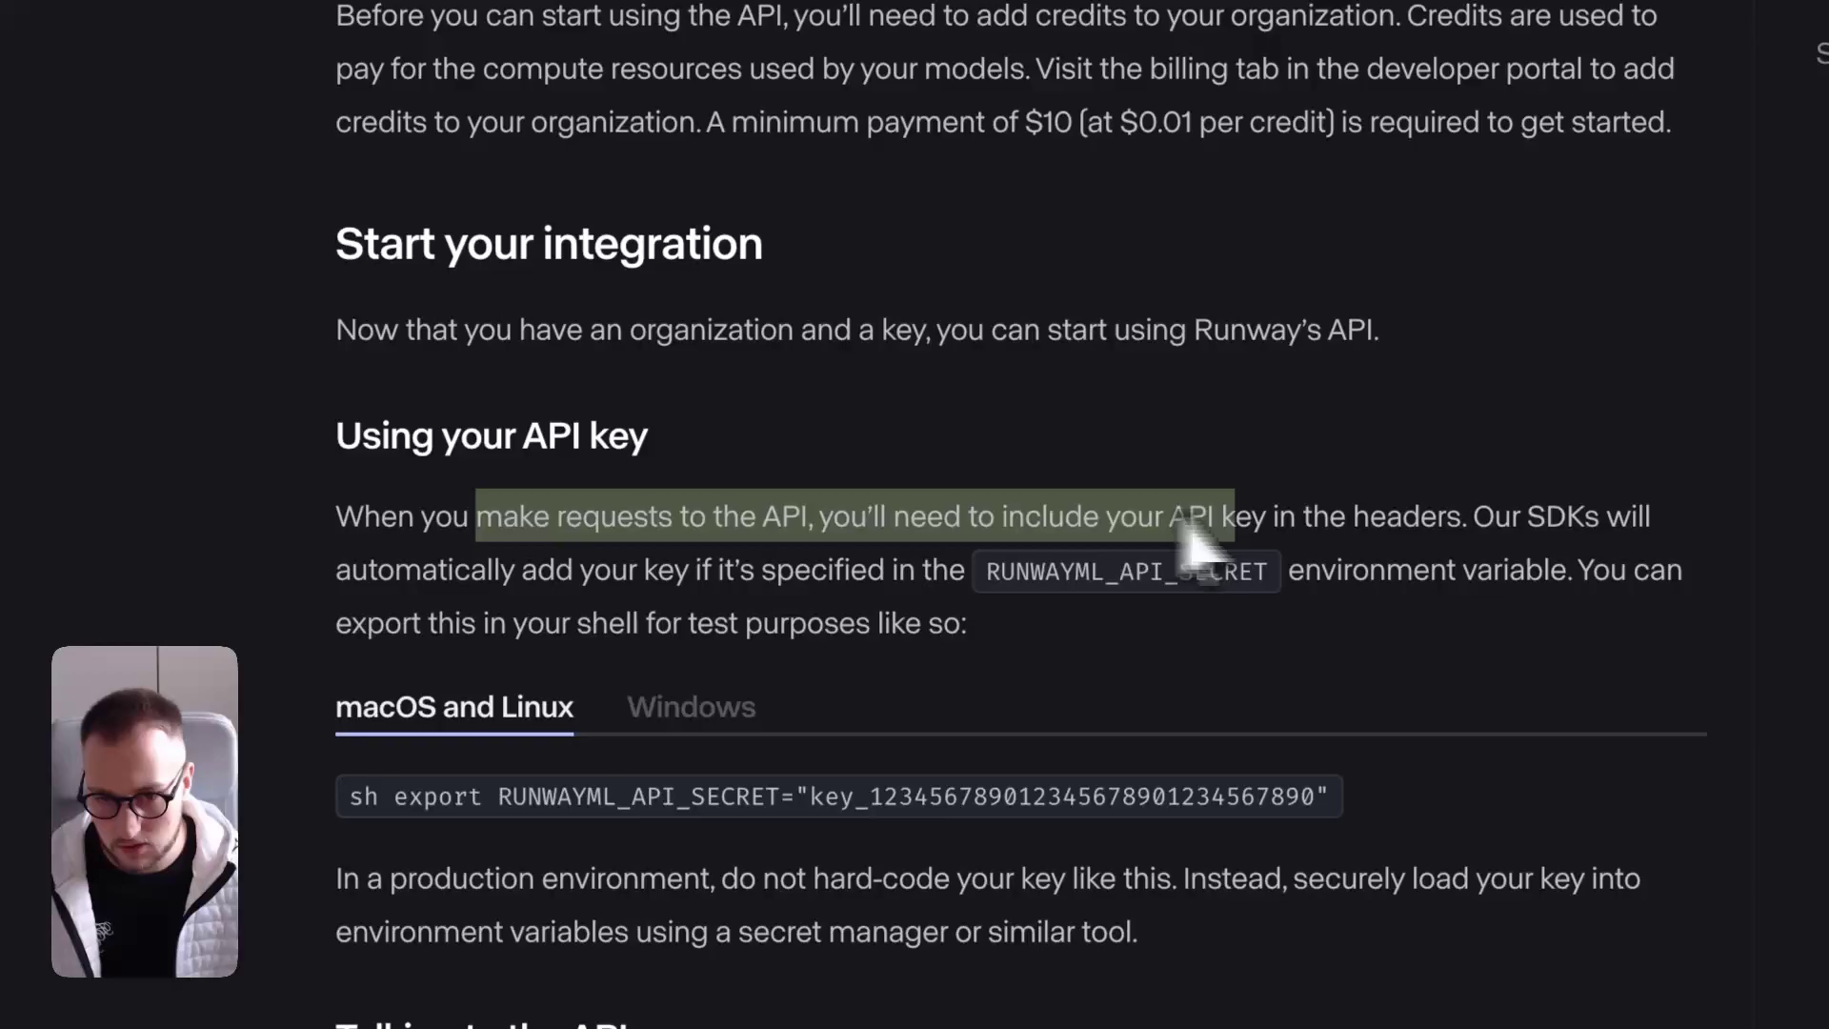
left_click_drag(1322, 543, 731, 637)
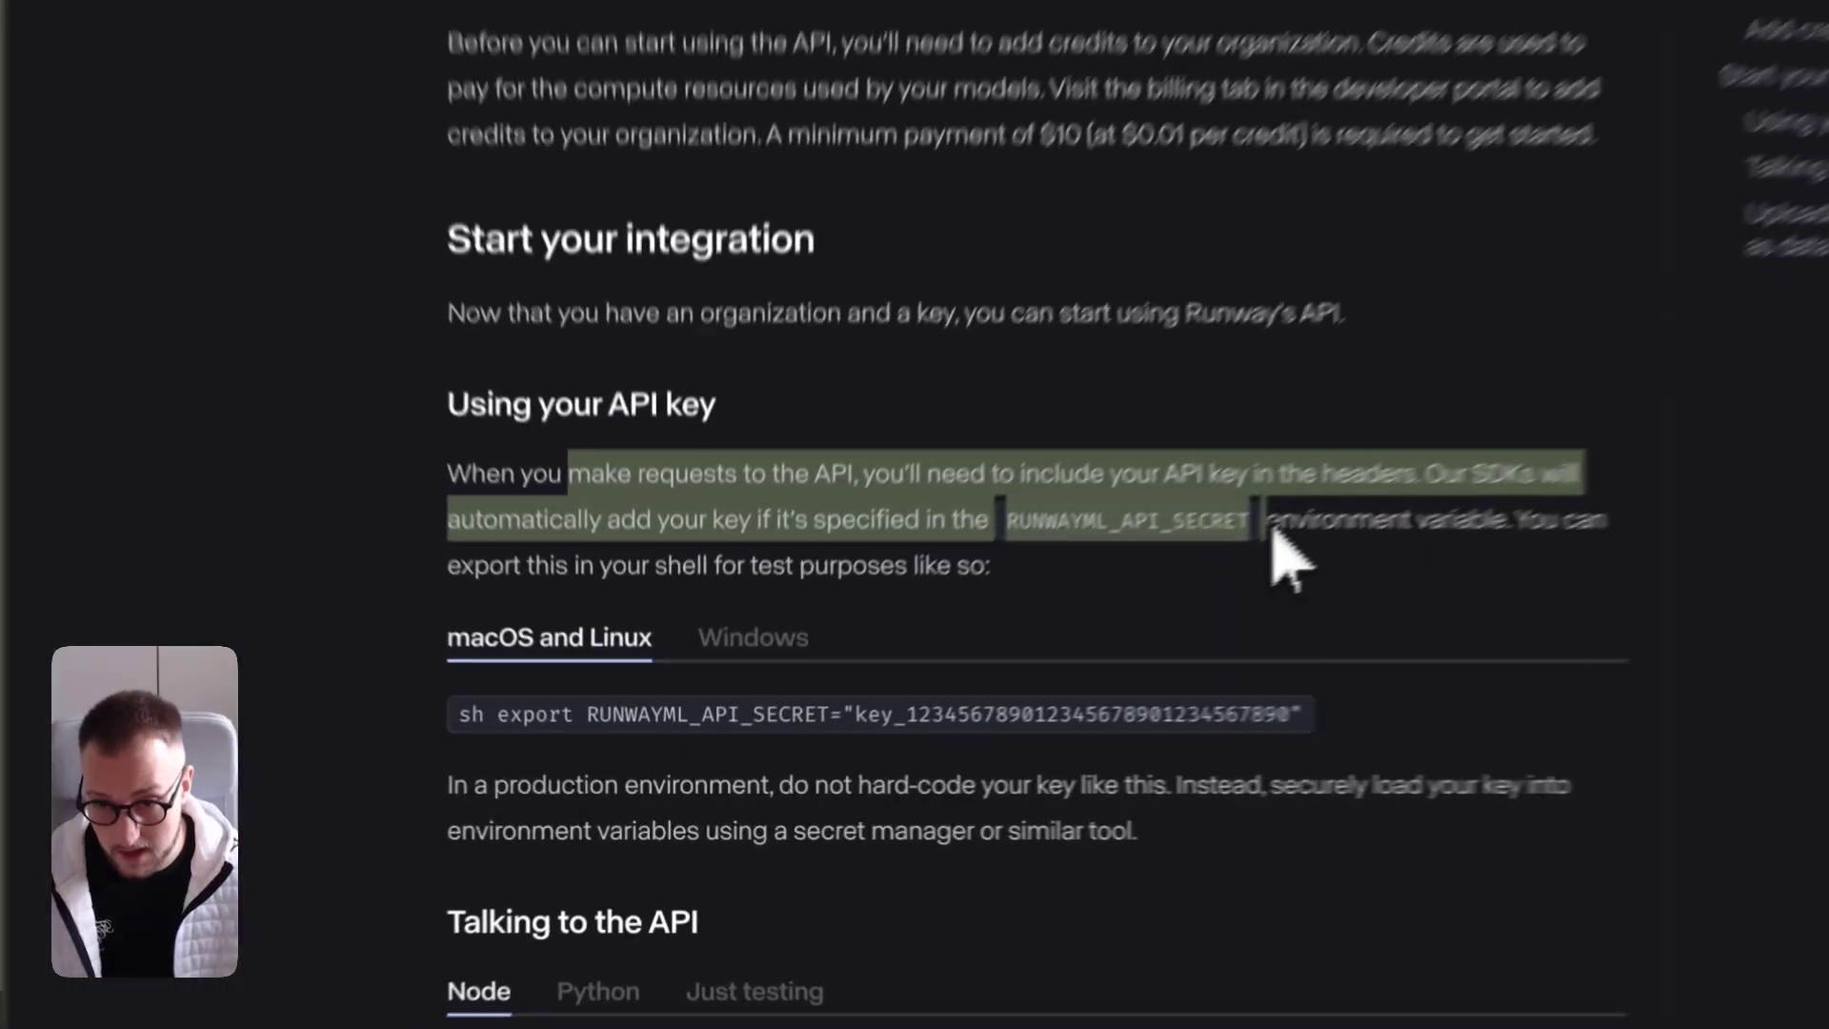
left_click(1019, 646)
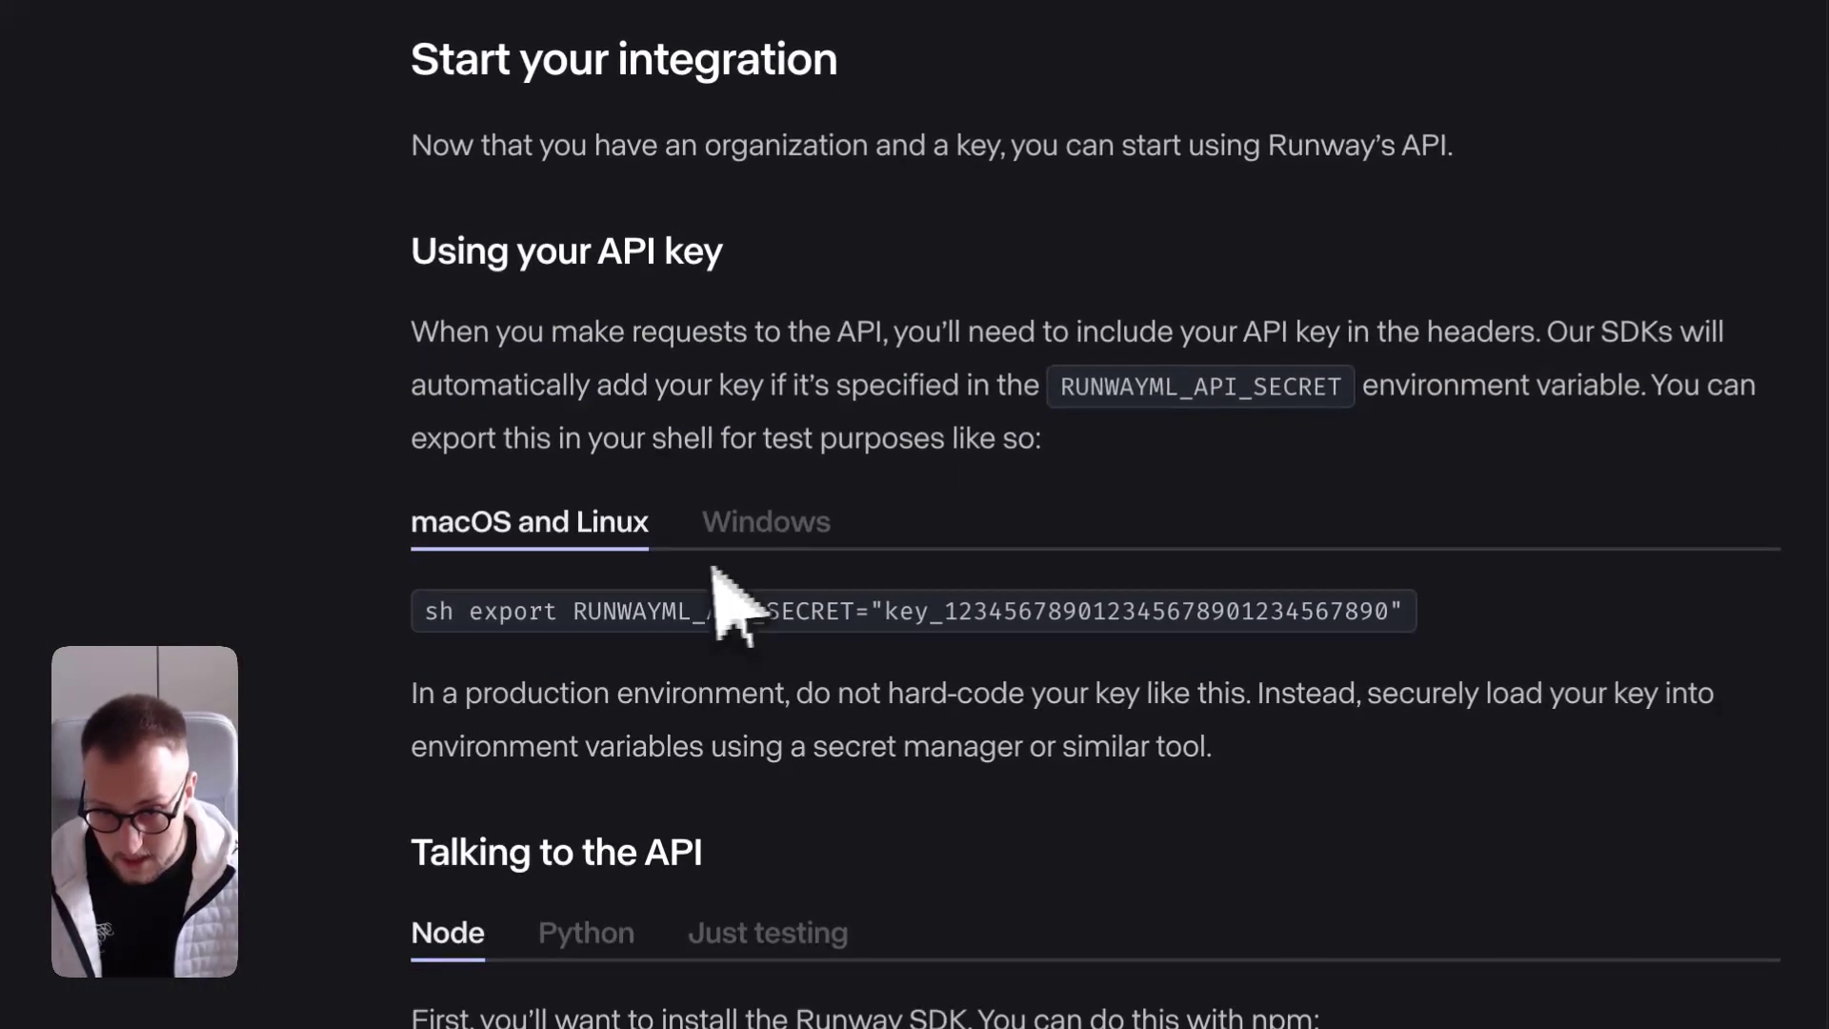
scroll(714, 569, "down", 1)
left_click(530, 543)
scroll(858, 636, "down", 4)
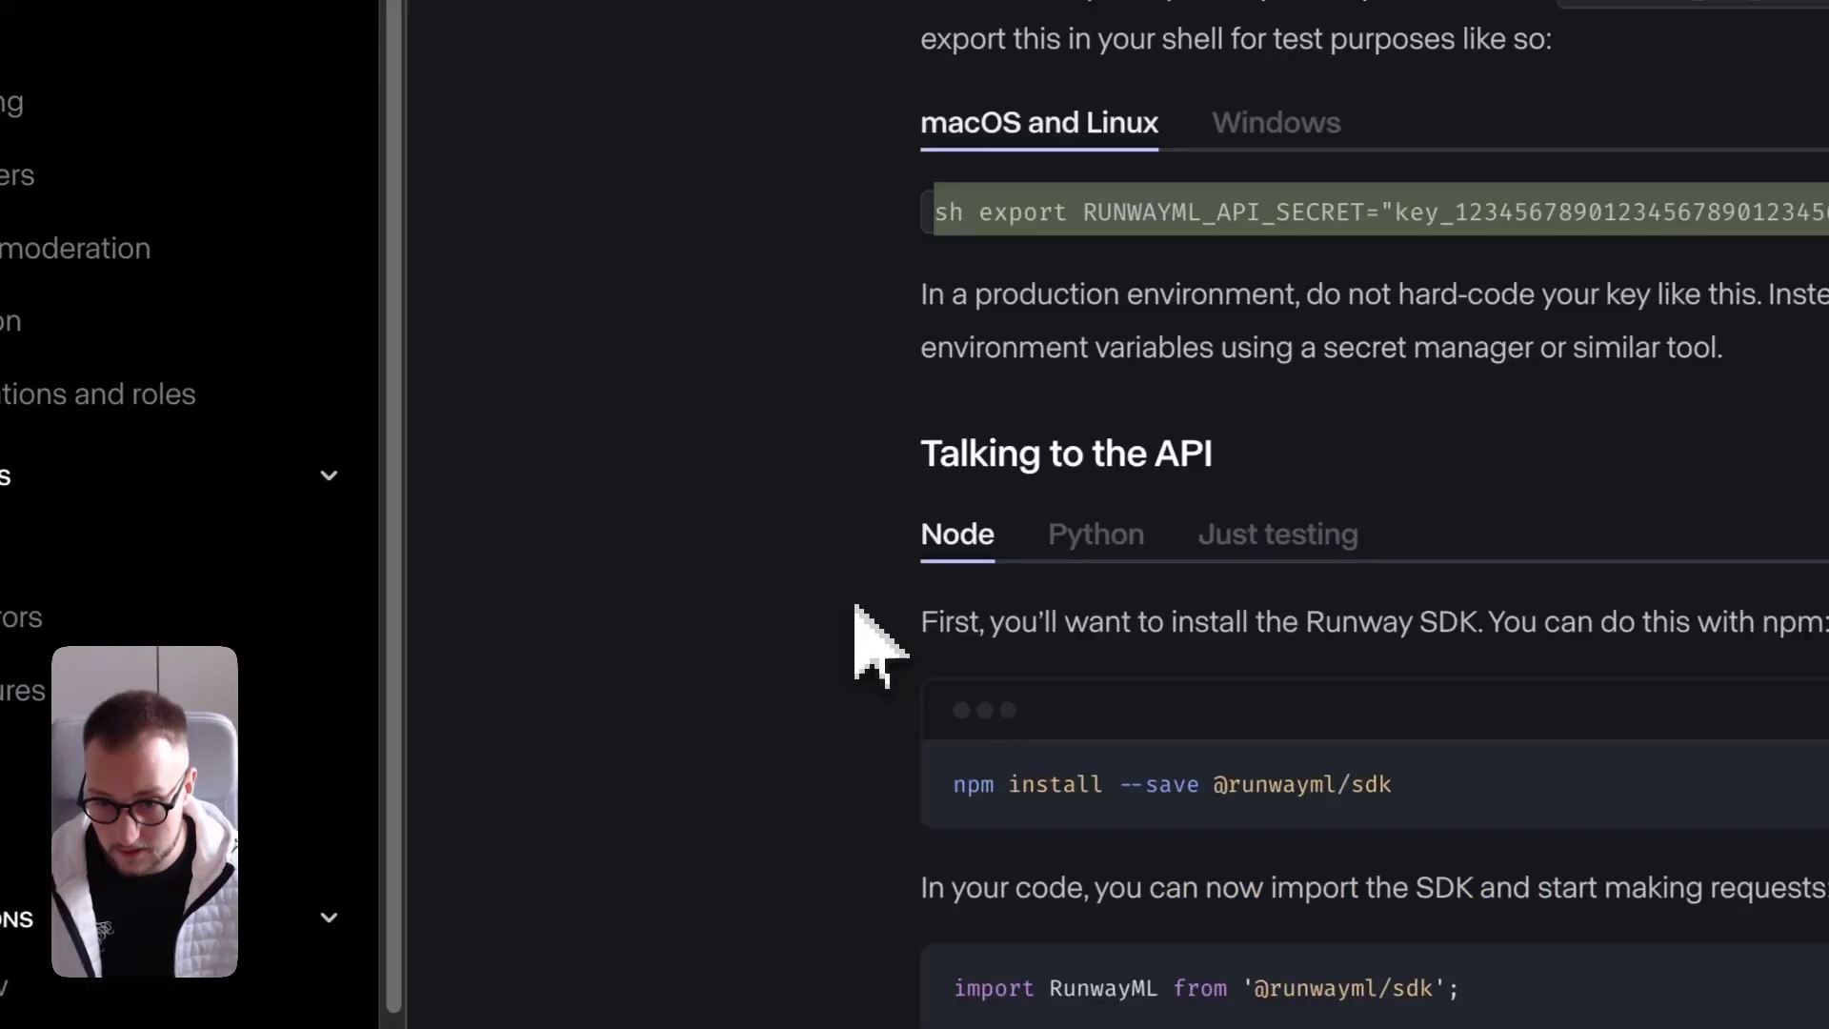
scroll(872, 643, "down", 1)
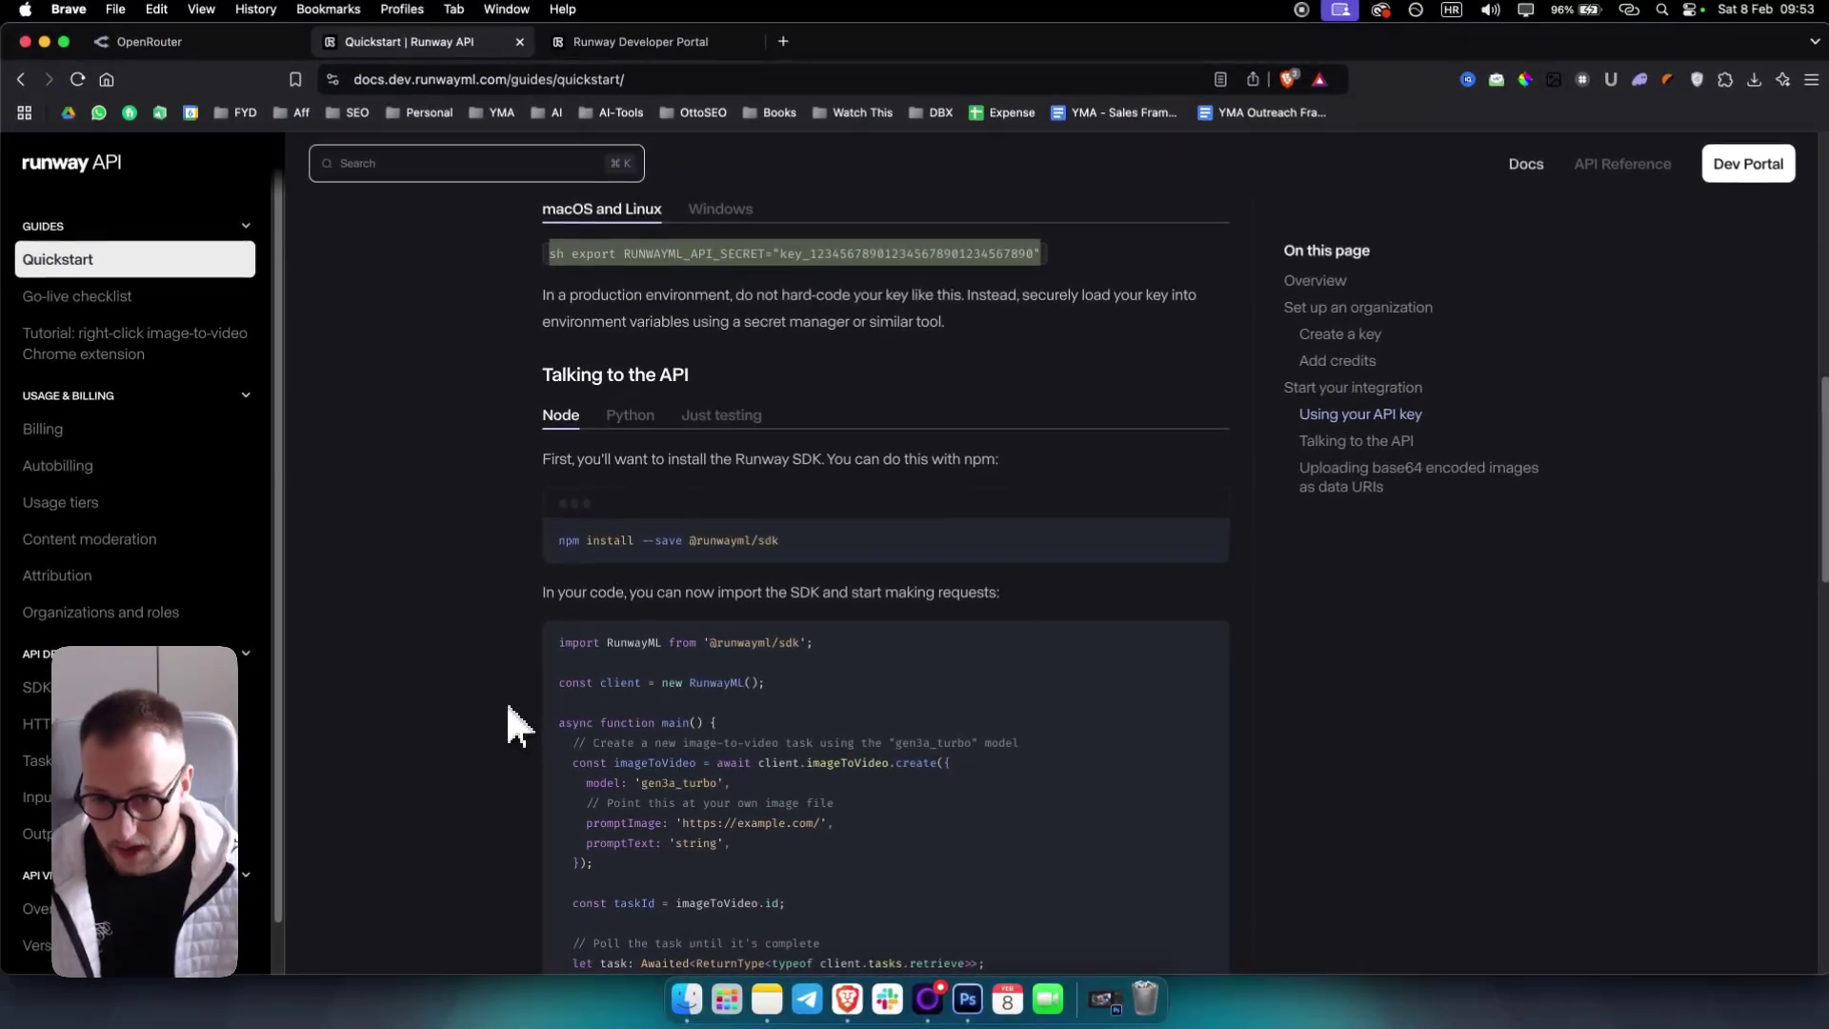
scroll(504, 701, "down", 2)
scroll(505, 701, "down", 1)
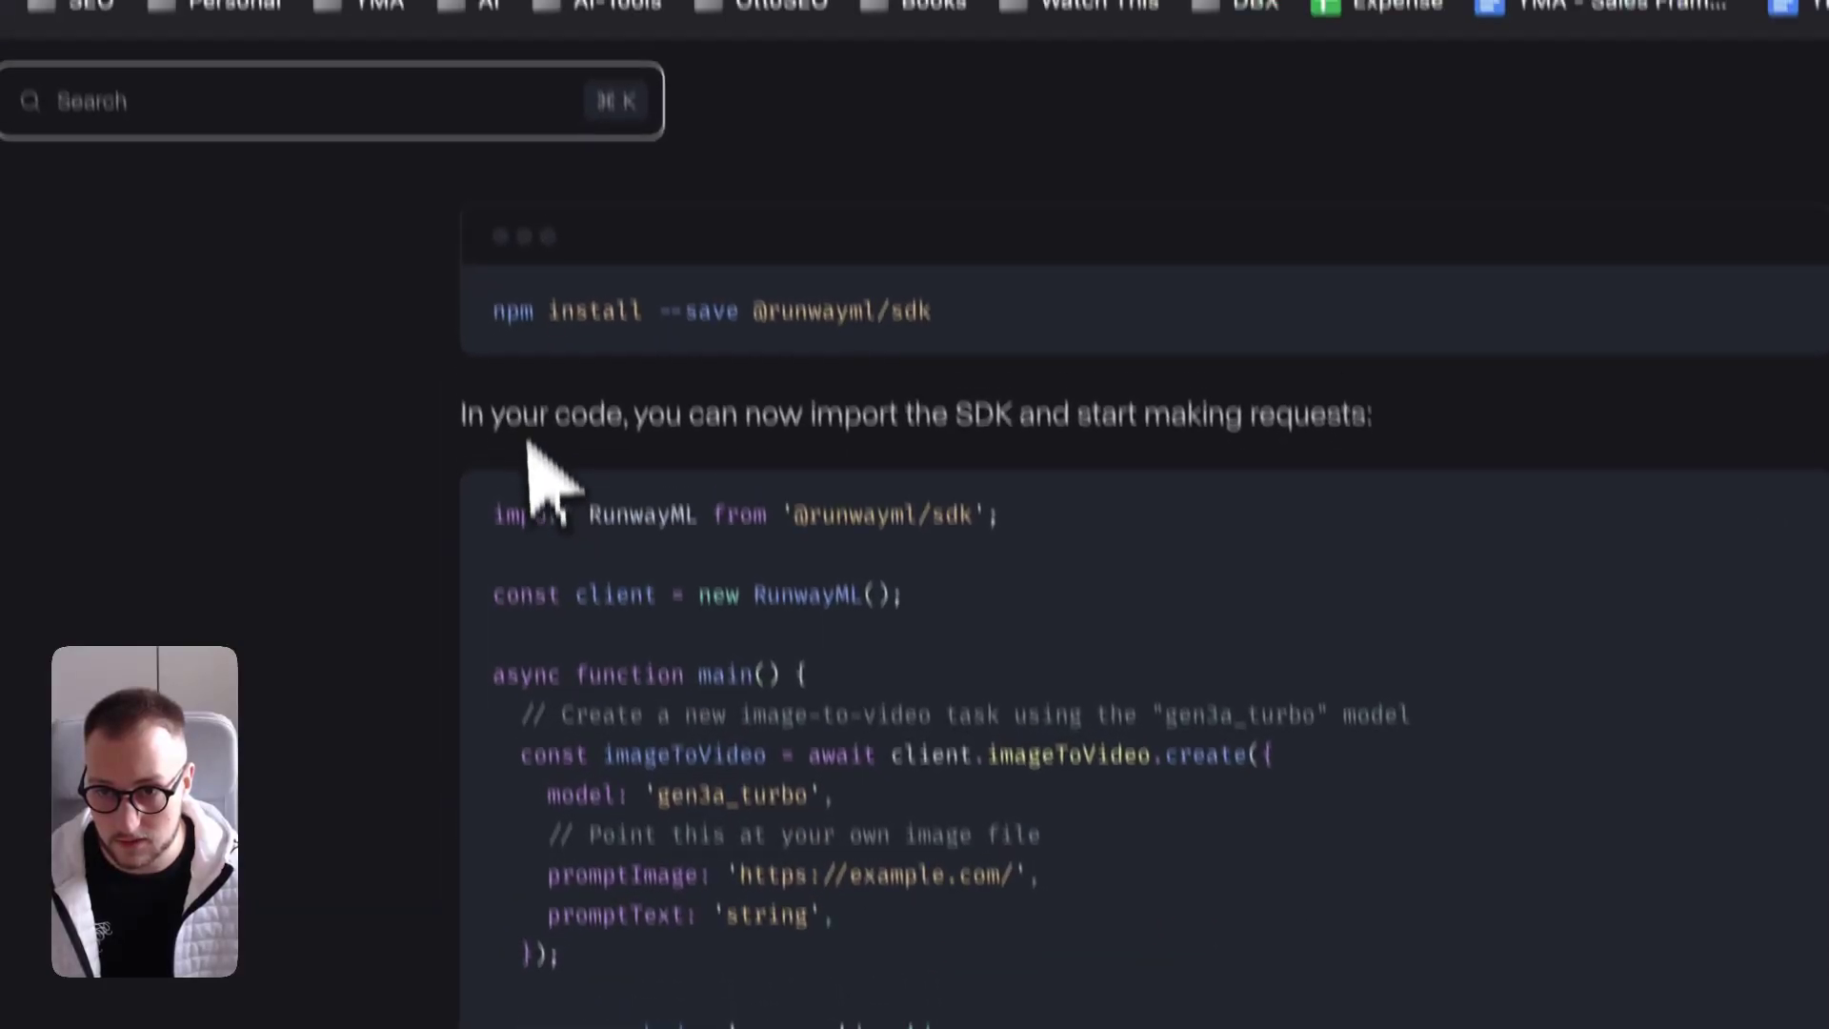
Review the SDK import instructions, then return to the portal's Usage page.
left_click_drag(433, 199, 1351, 206)
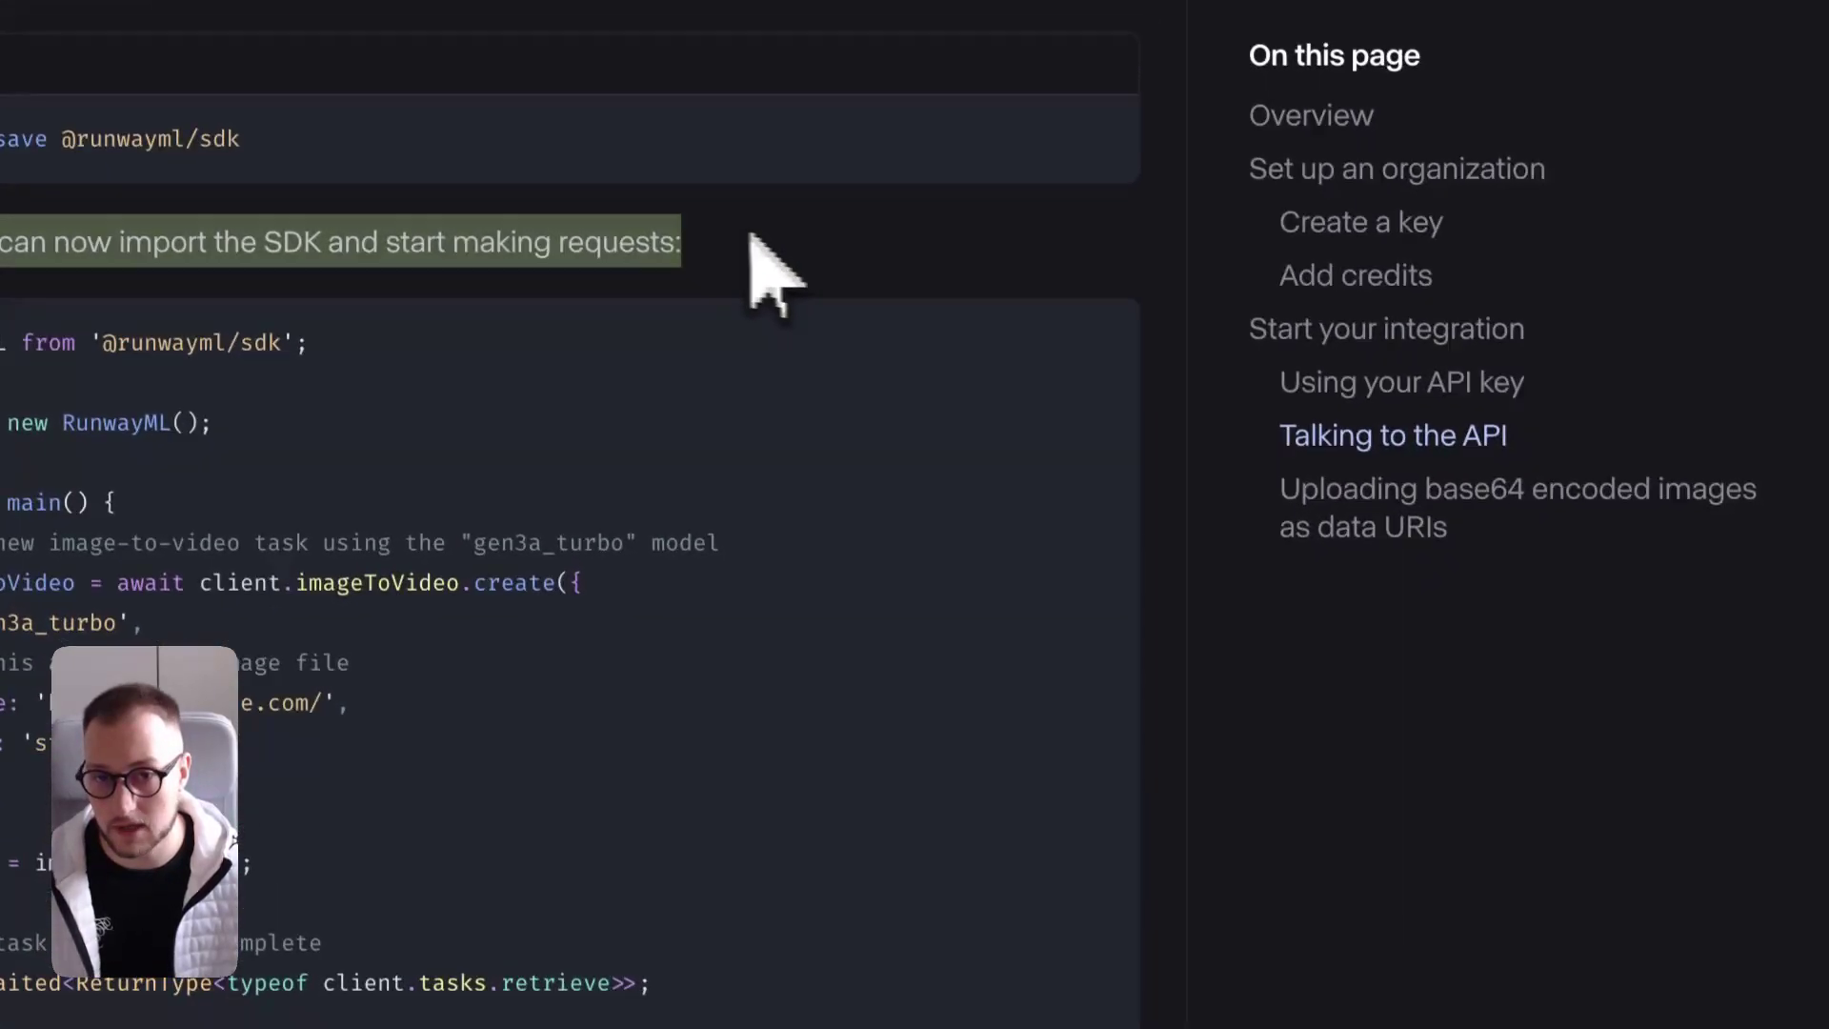
scroll(915, 857, "down", 5)
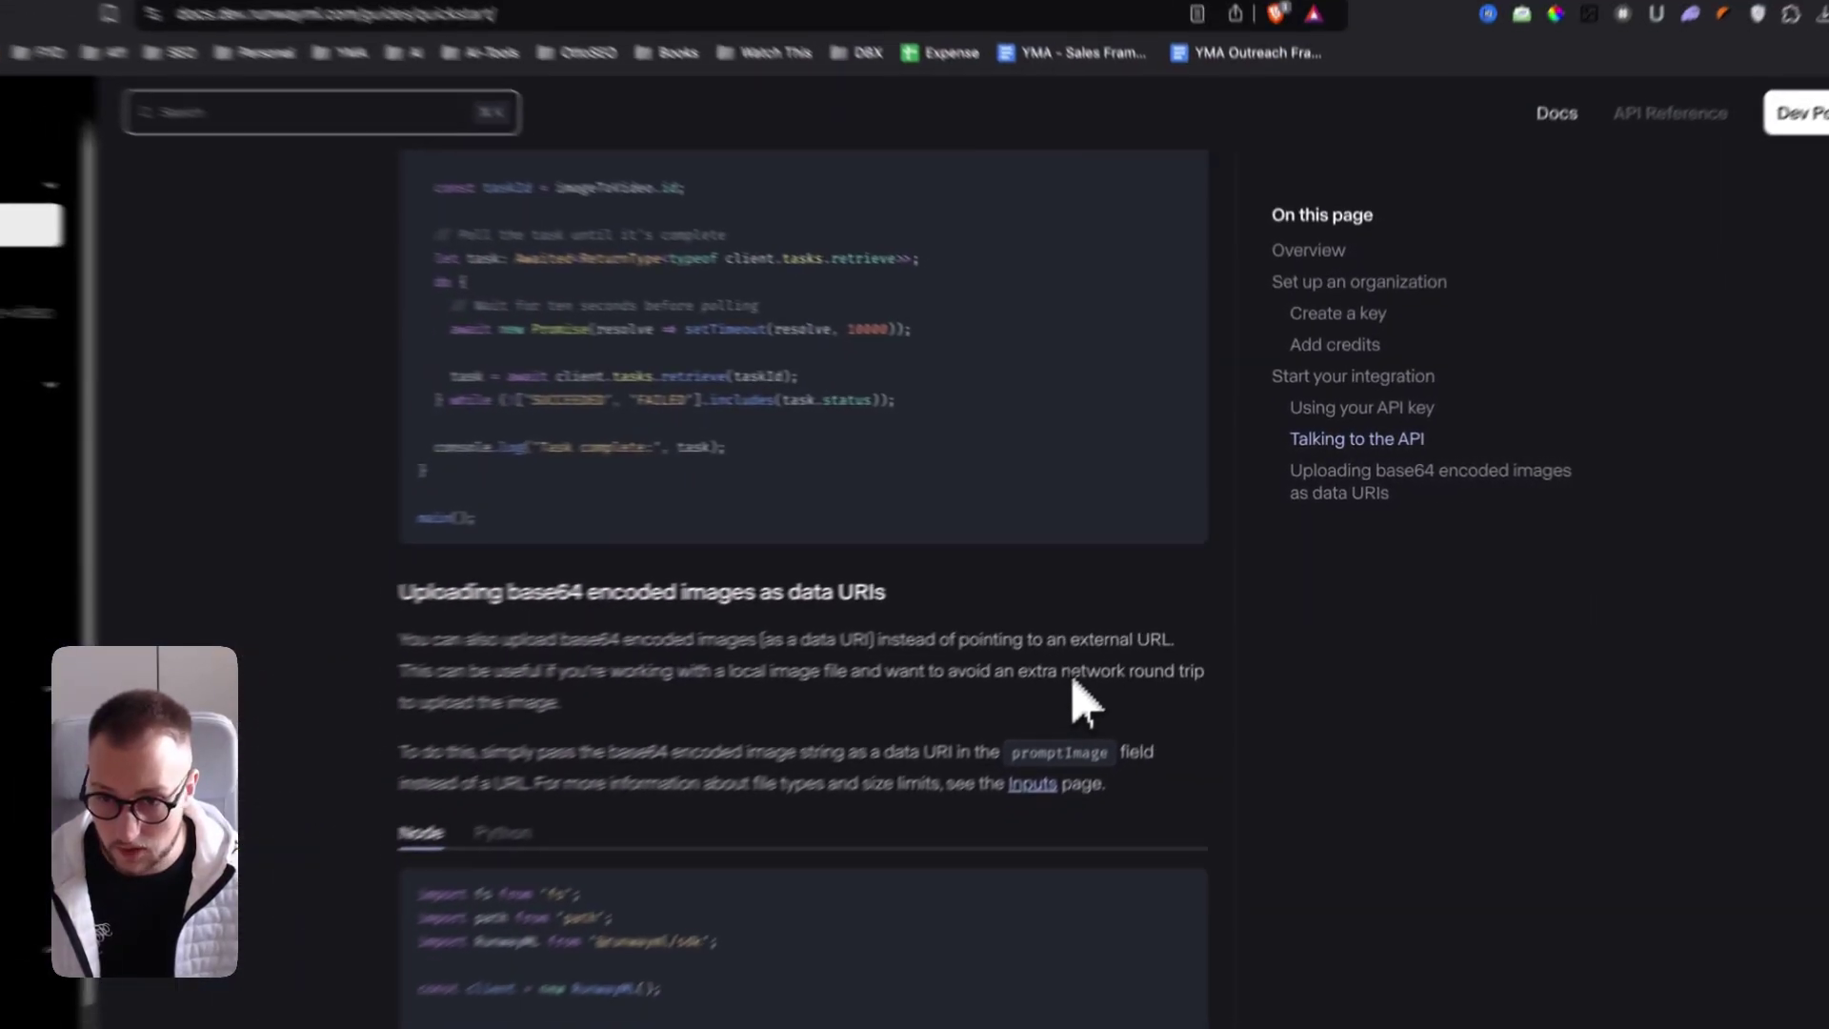
scroll(1082, 672, "down", 3)
scroll(829, 666, "down", 1)
scroll(768, 673, "down", 2)
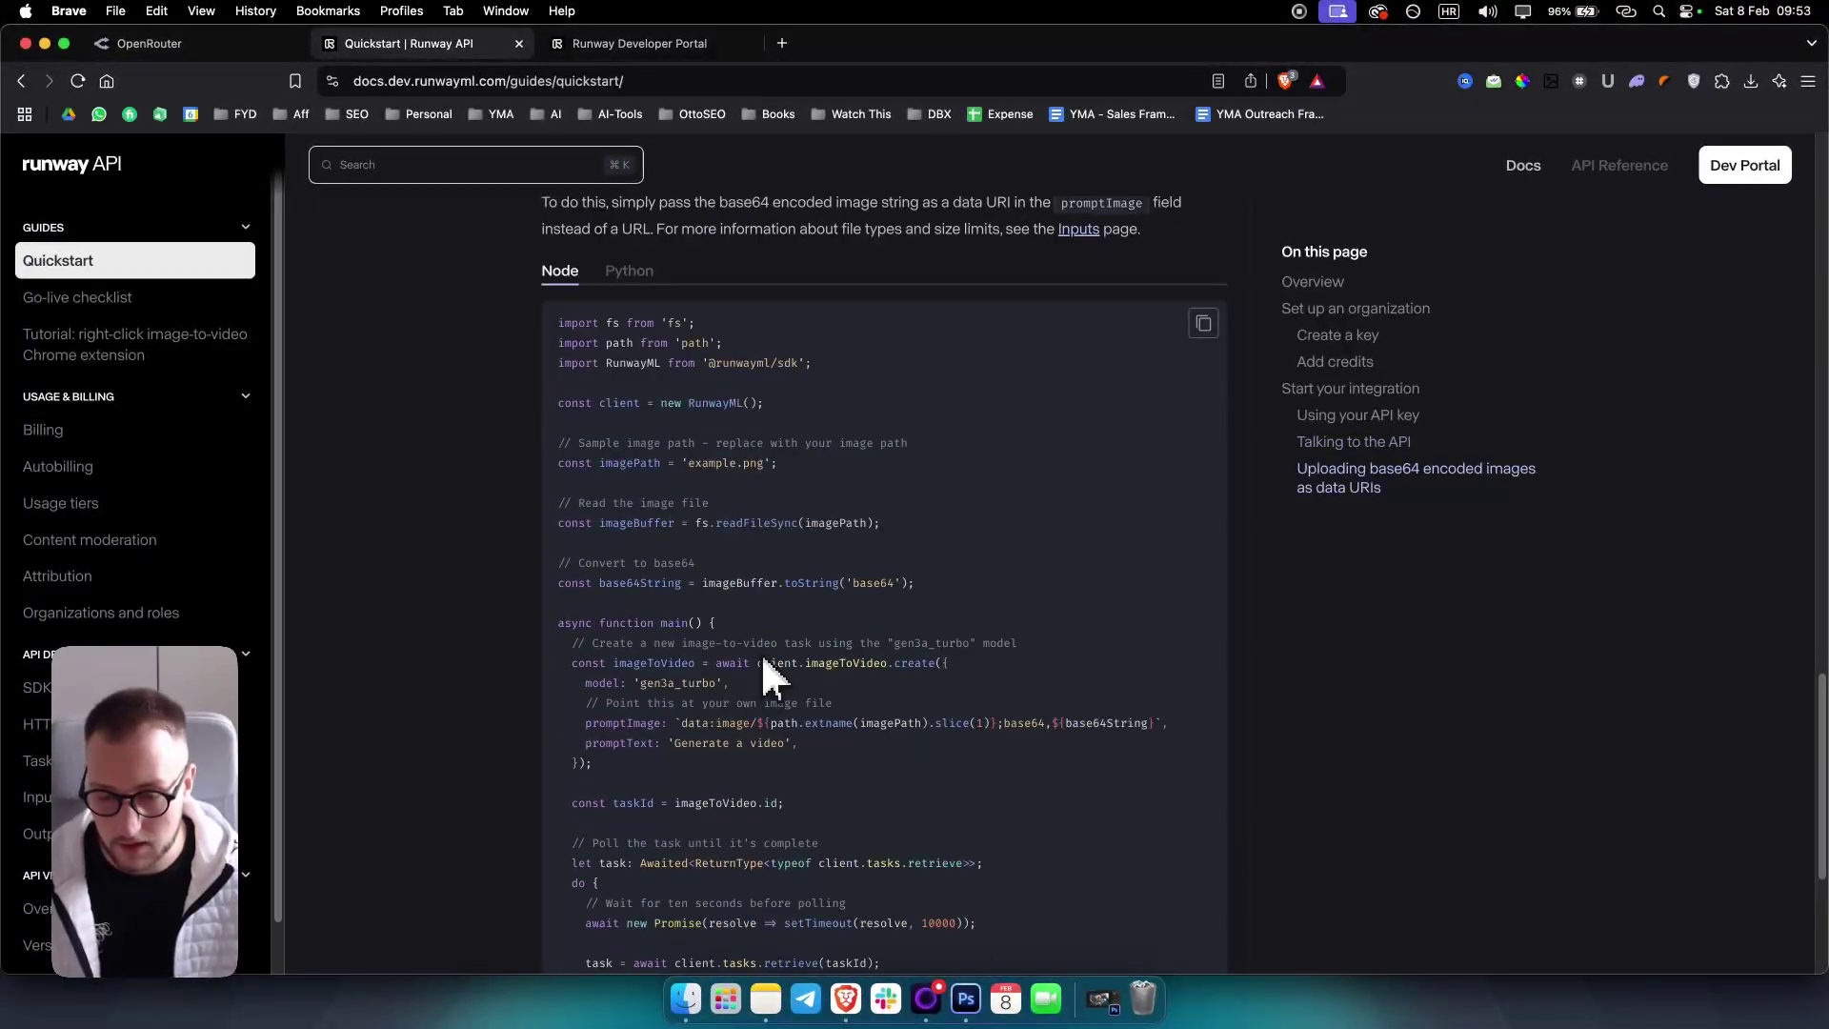
scroll(765, 664, "up", 1)
scroll(760, 671, "up", 5)
scroll(761, 686, "up", 5)
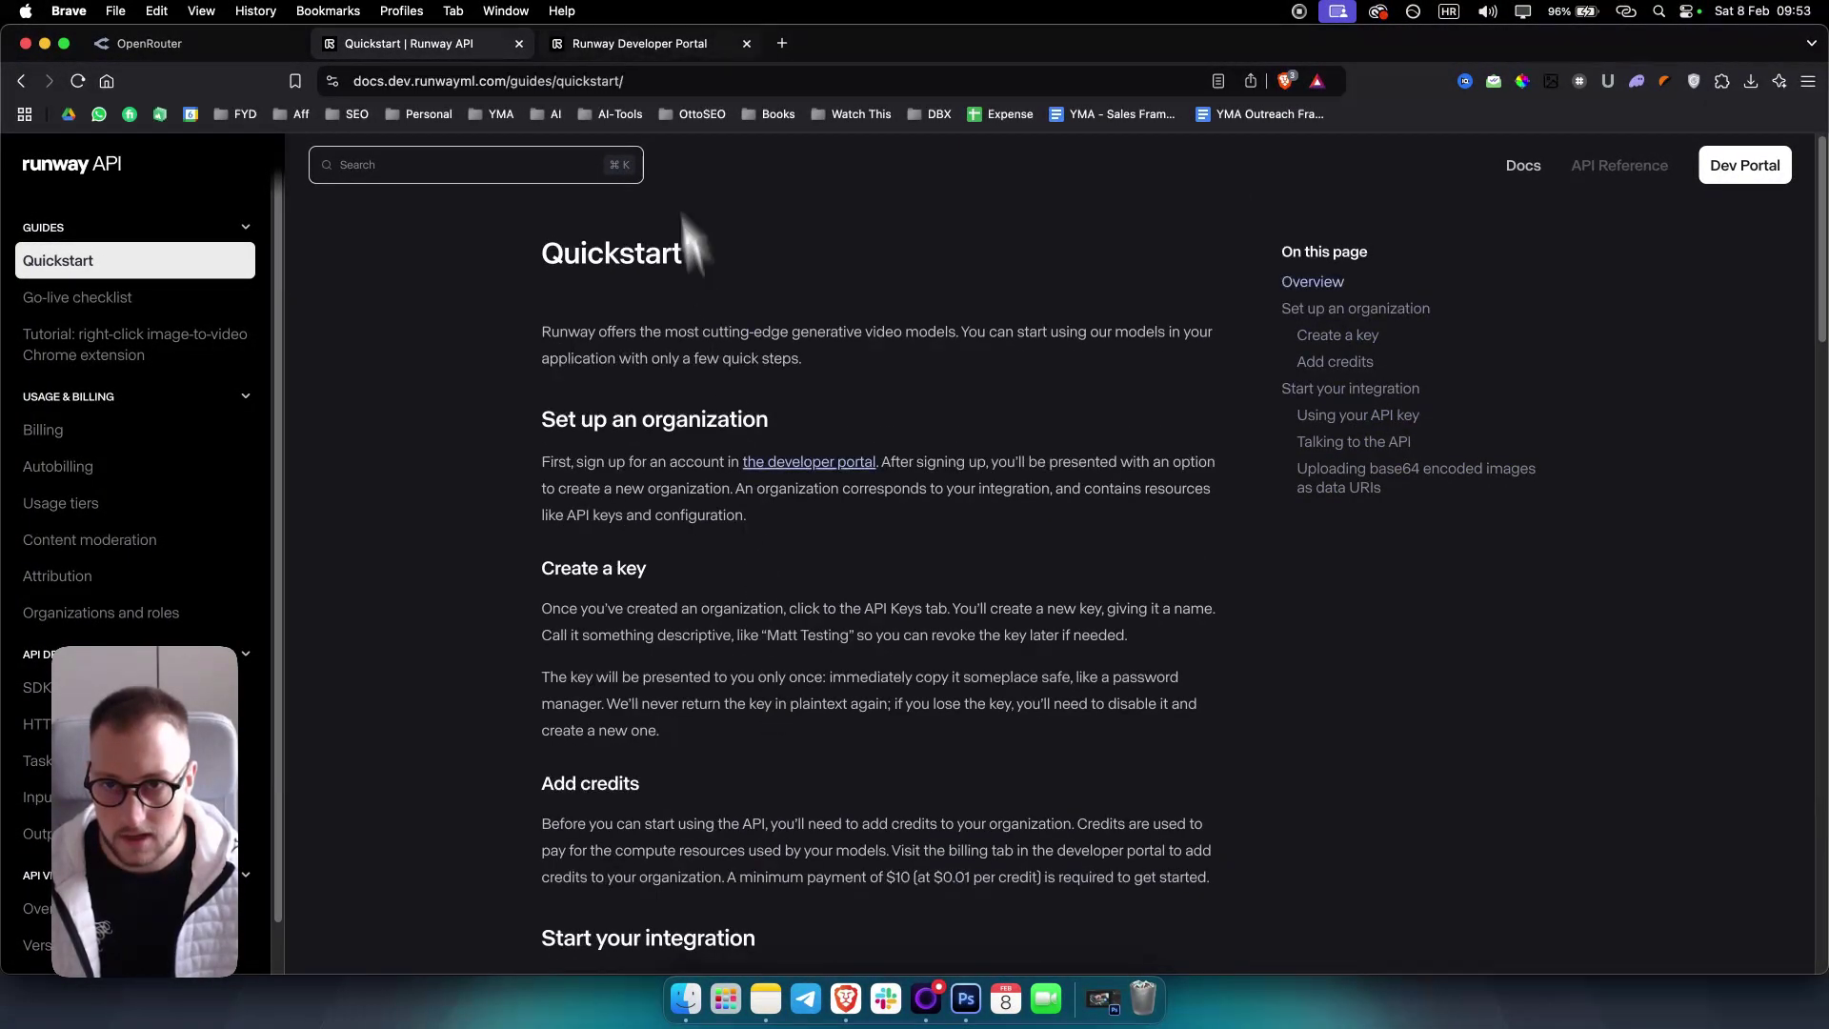
left_click(611, 44)
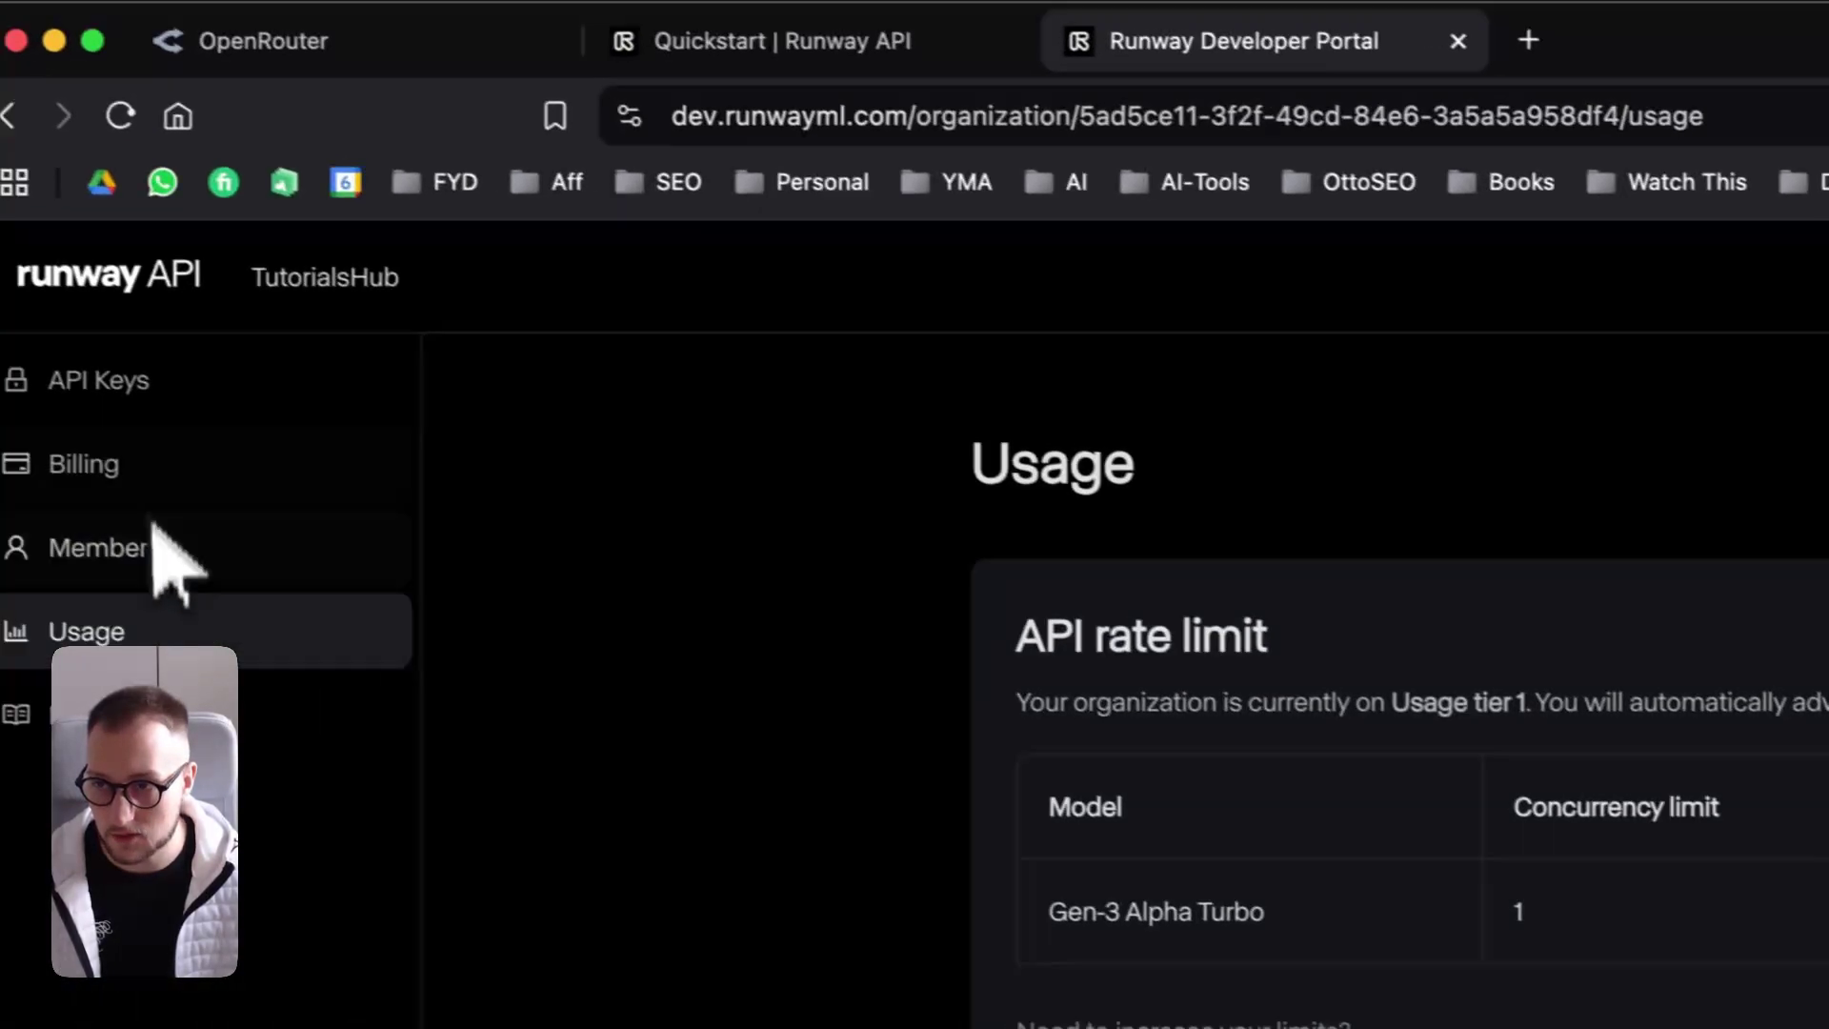
Delete the 'Test 1' key from the API Keys list and confirm.
left_click(143, 381)
left_click(1255, 476)
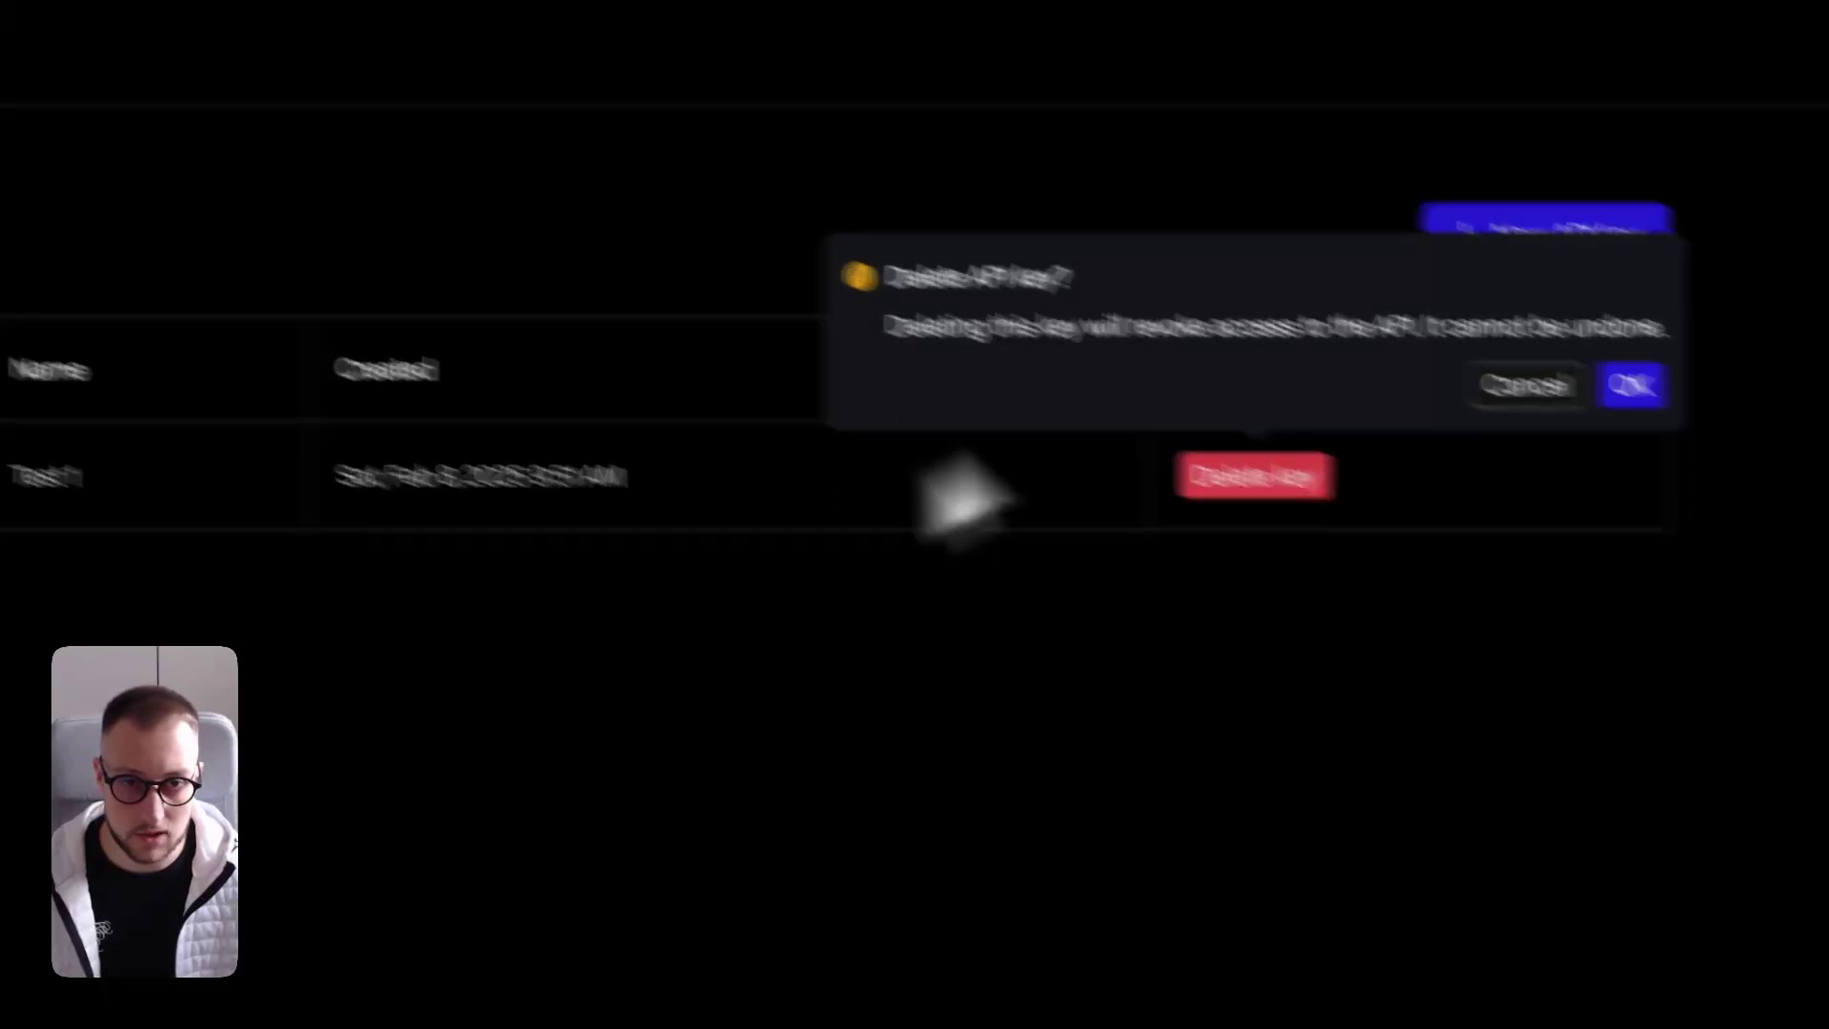
left_click(1632, 384)
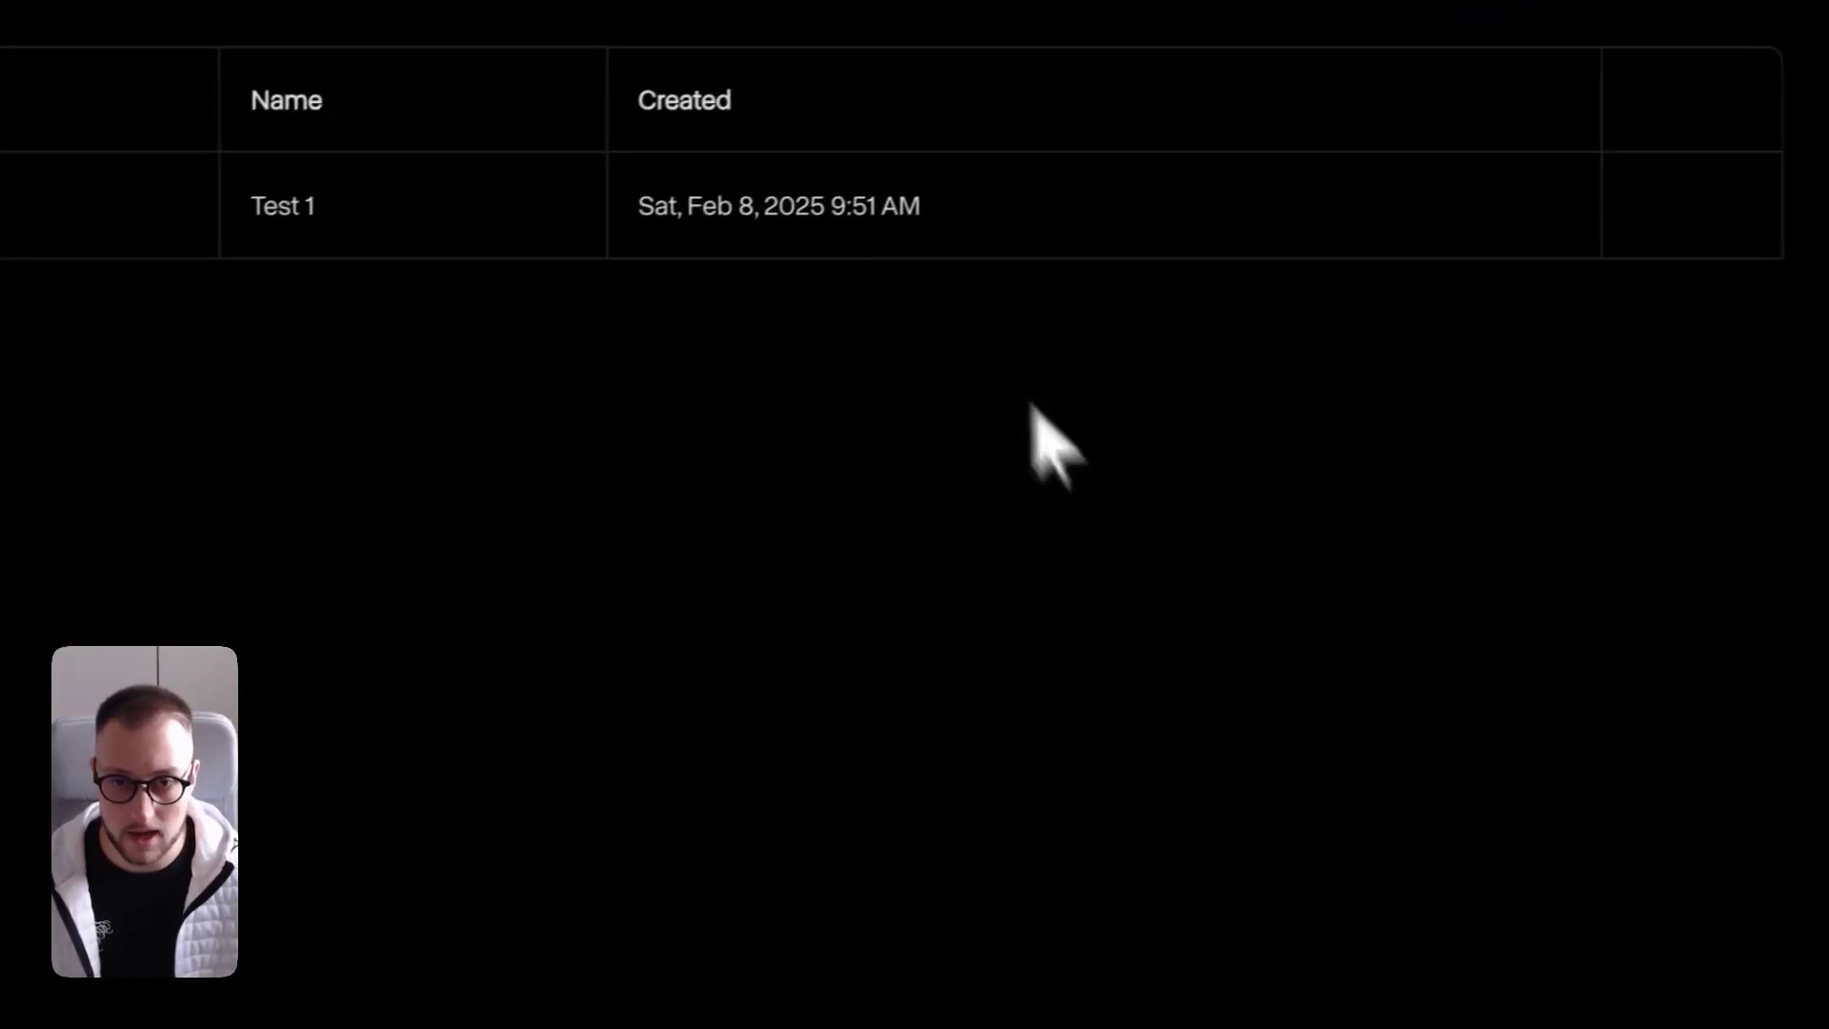